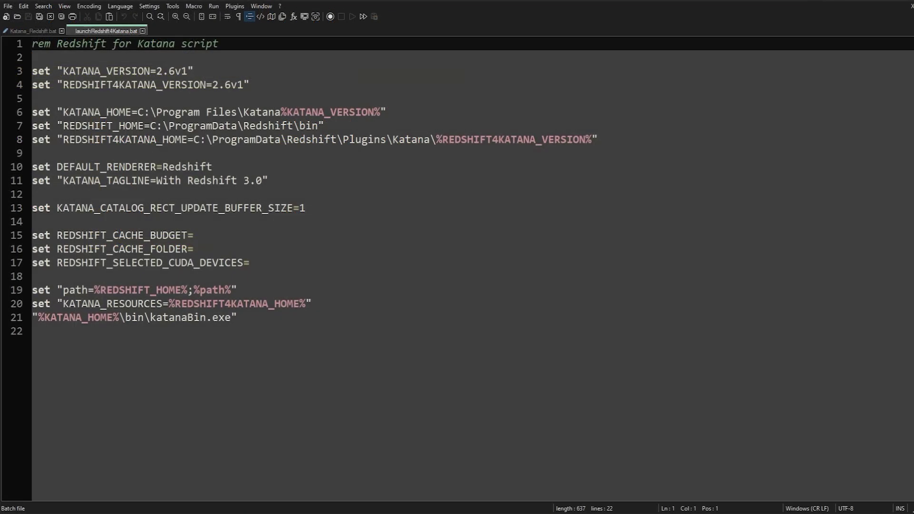
Step: Copy the whole launchRedshift4Katana.bat script and paste it at line 11 of Katana_Redshift.bat
drag(354, 328, 32, 43)
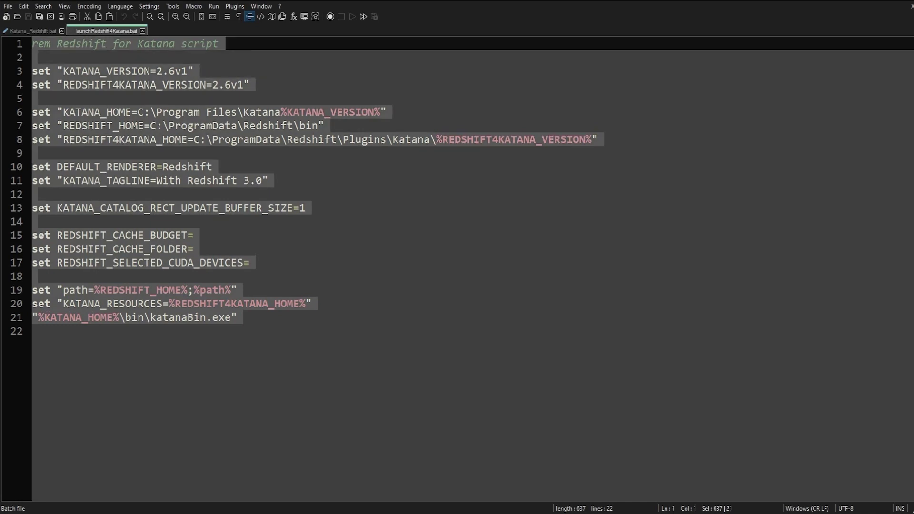
click(44, 31)
click(137, 176)
key(ctrl+v)
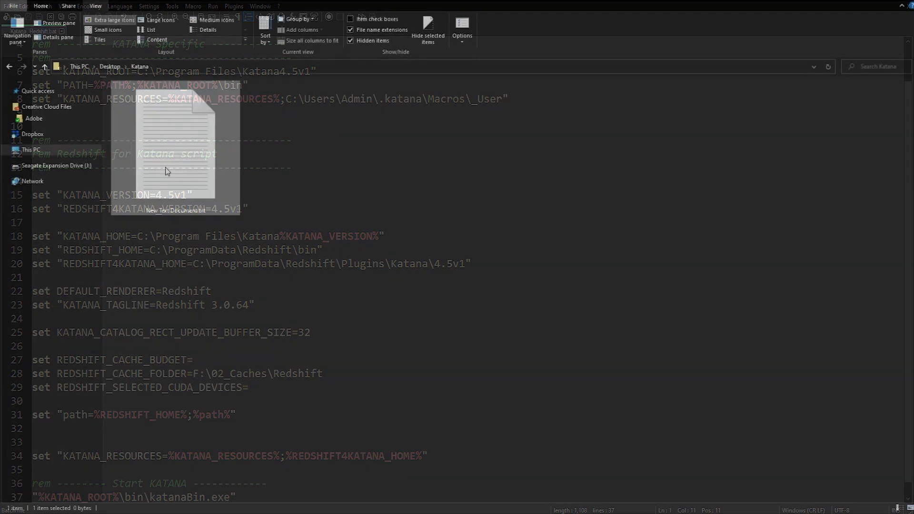
Step: Rename the text document to Redshift.bat and accept the extension-change warning
right_click(164, 169)
click(73, 412)
text(Redshift)
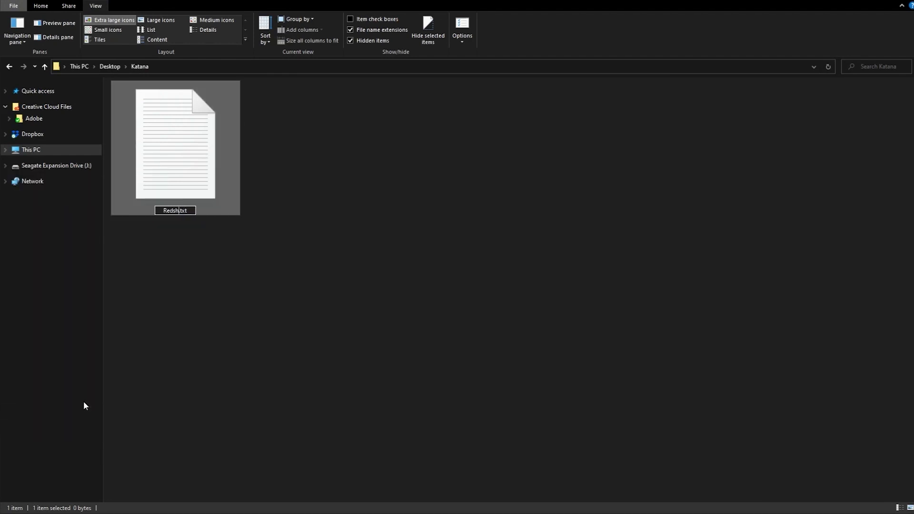
key(End)
key(BackSpace)
key(BackSpace)
key(BackSpace)
text(bat)
key(Return)
click(532, 130)
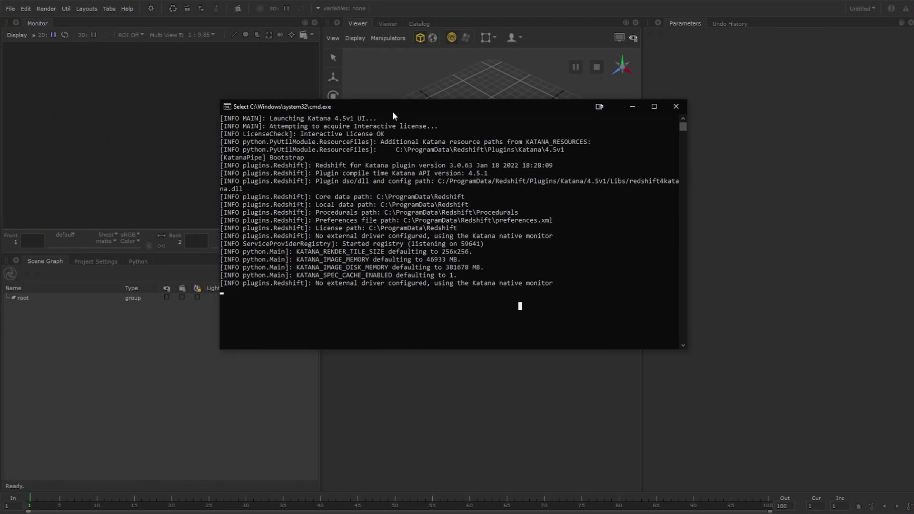
Step: Minimize the startup console and filter the Node Graph node list by 'reds' to show Redshift nodes
drag(256, 197, 372, 292)
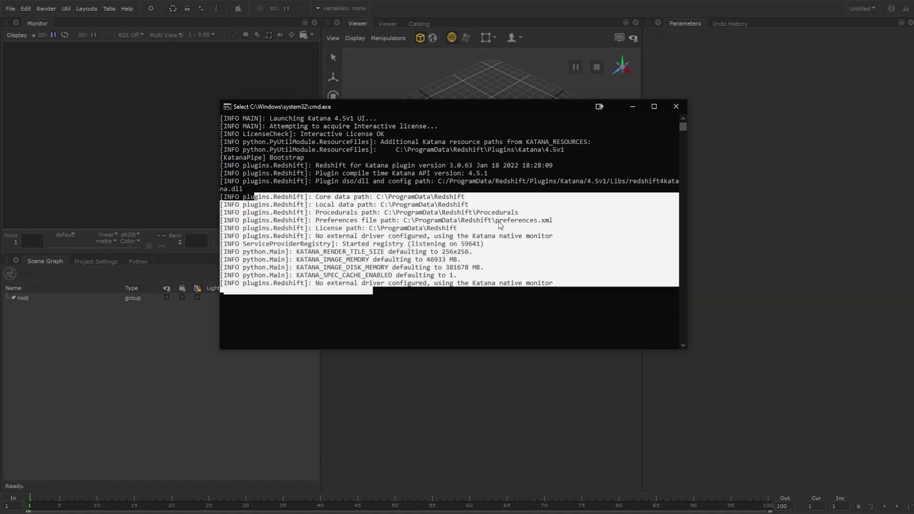
click(631, 106)
key(Tab)
text(reds)
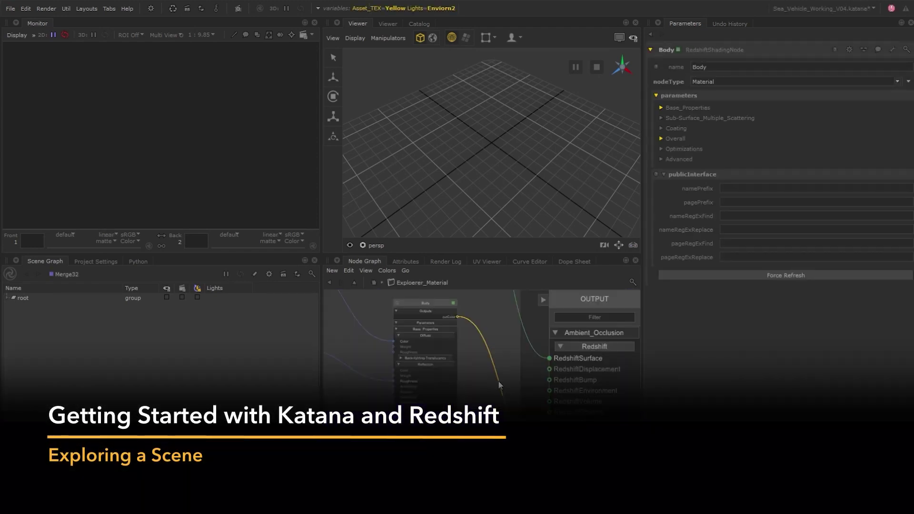
Step: Select the Body shading node and expand its Base_Properties, Coating, Overall and Coating General groups
click(426, 304)
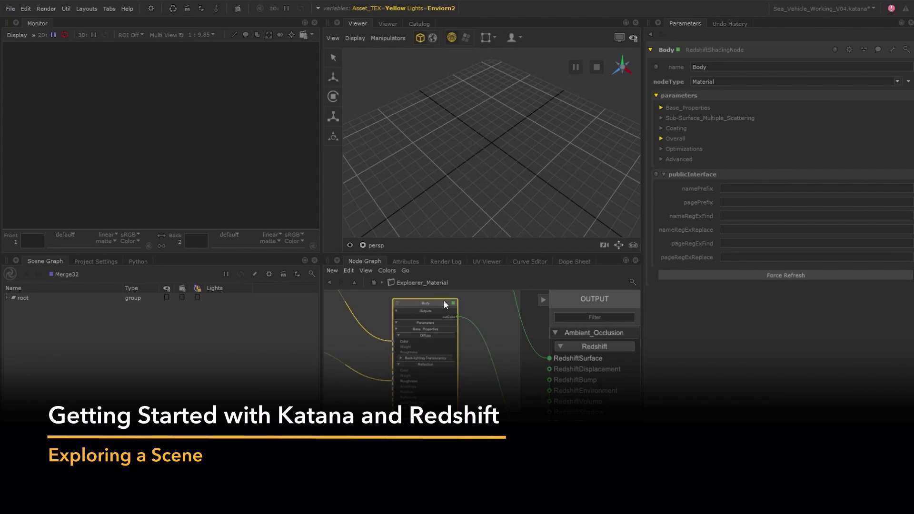
click(659, 107)
scroll(746, 207, down, 1)
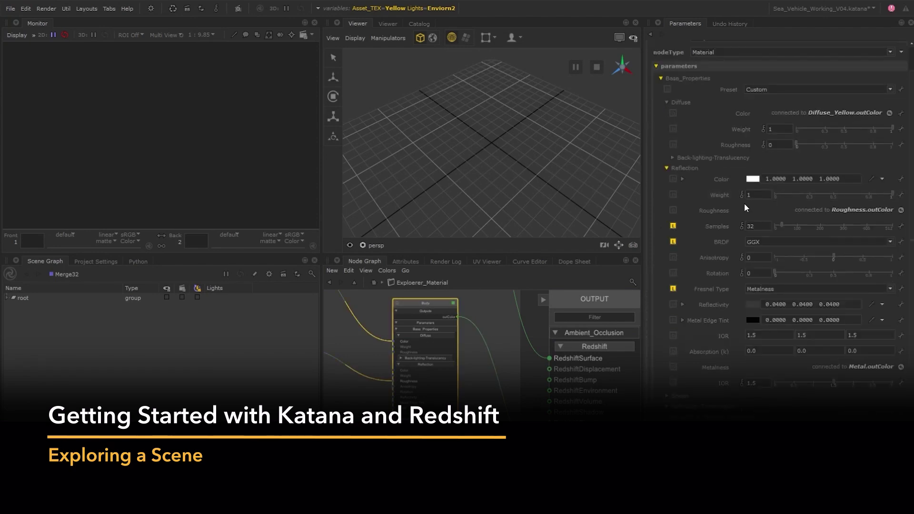
scroll(745, 207, down, 3)
click(664, 349)
click(660, 338)
scroll(707, 341, down, 2)
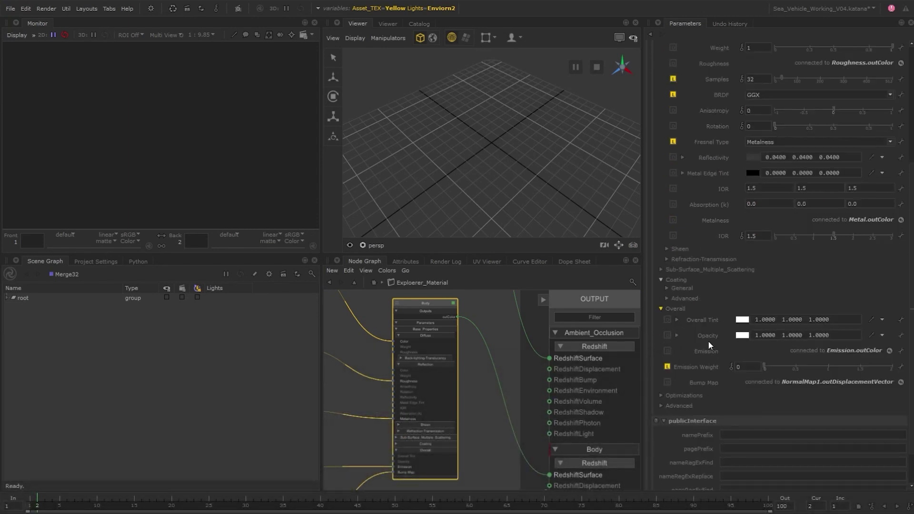
click(666, 288)
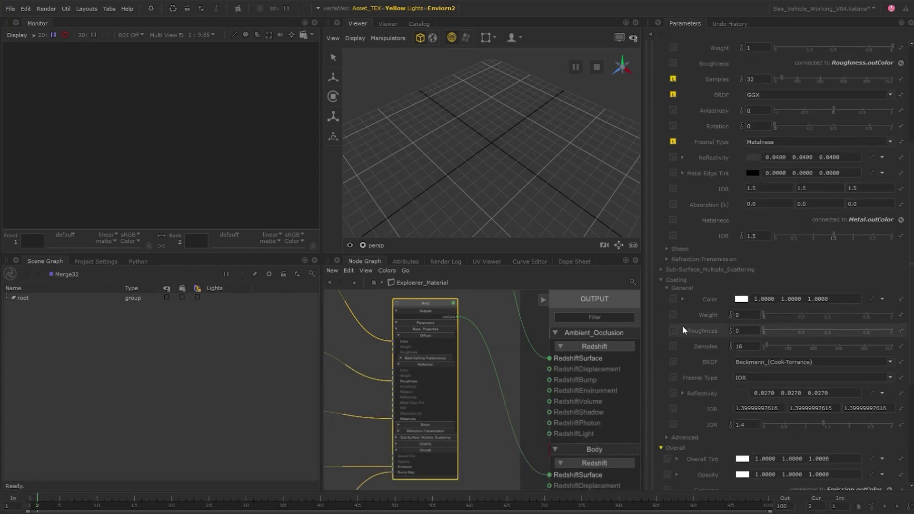
scroll(683, 327, down, 5)
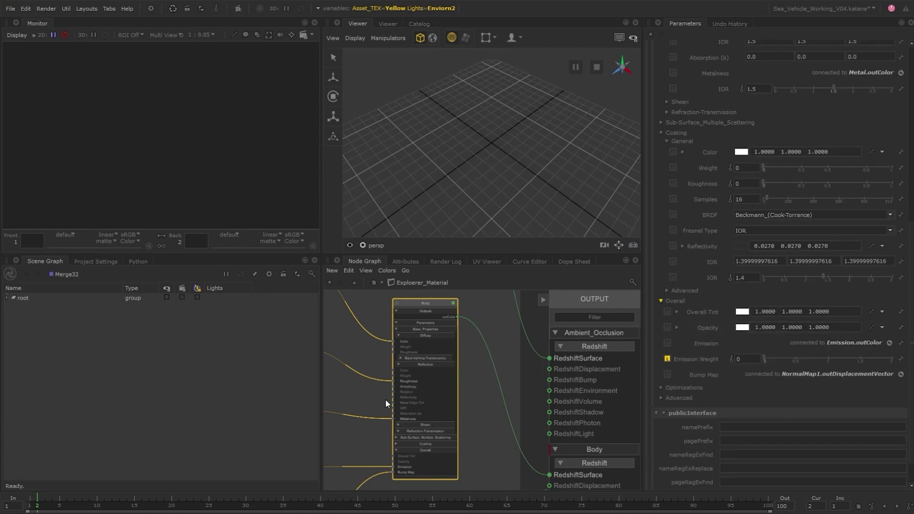
Step: Create a RedshiftShadingNode, browse its shader type list, then bring up the renderer choice
key(Tab)
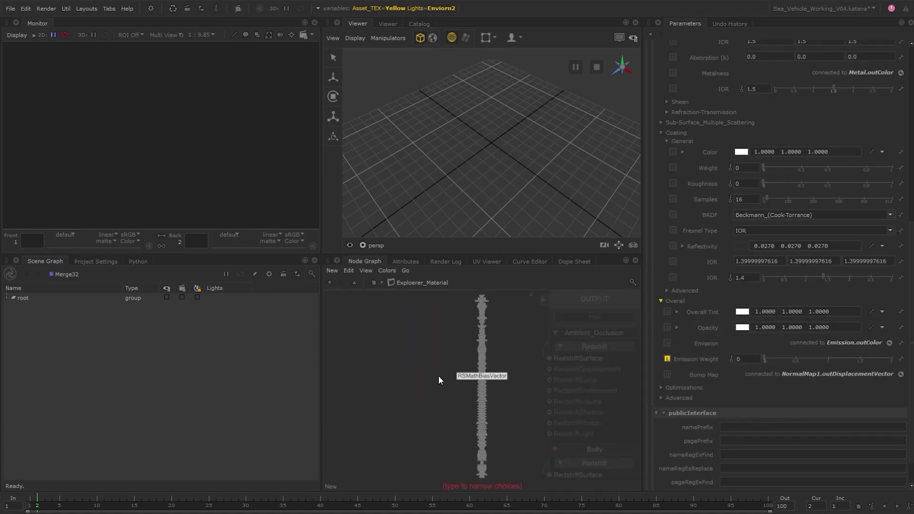
text(RedshiftShadingNode)
key(Return)
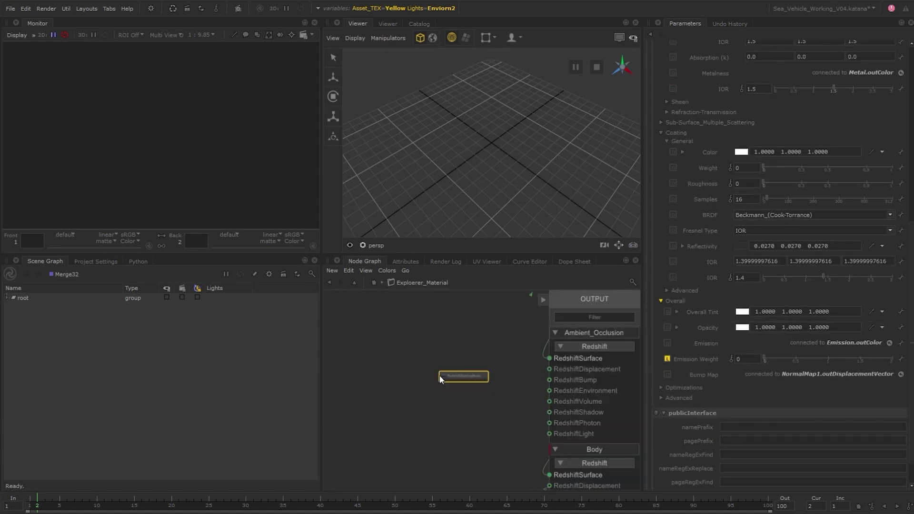
click(461, 372)
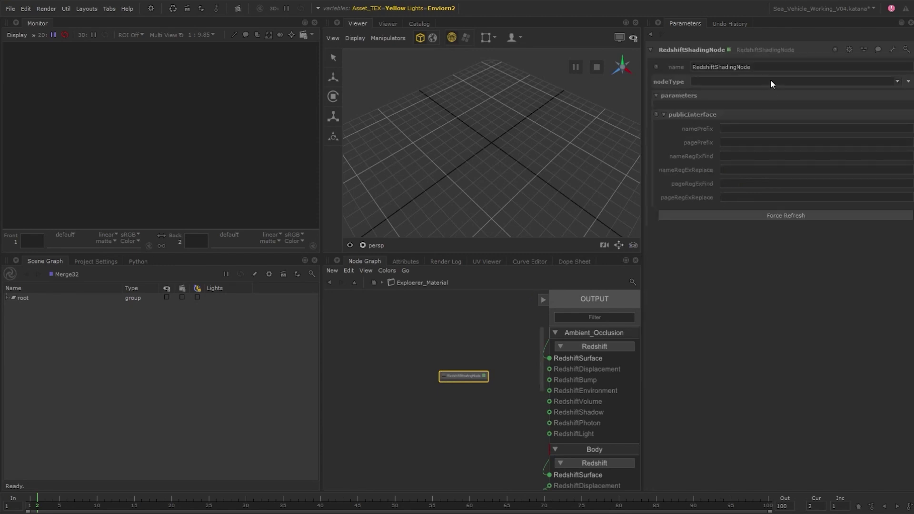
click(895, 82)
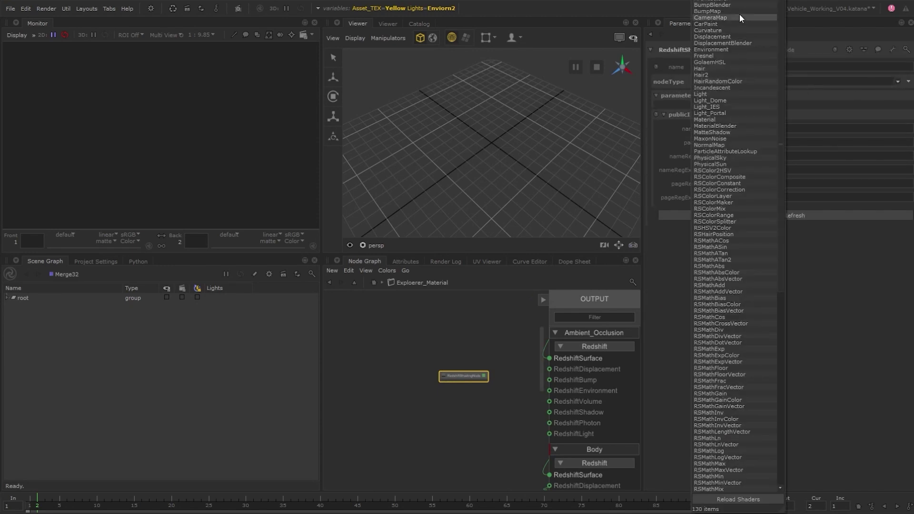
scroll(733, 57, down, 2)
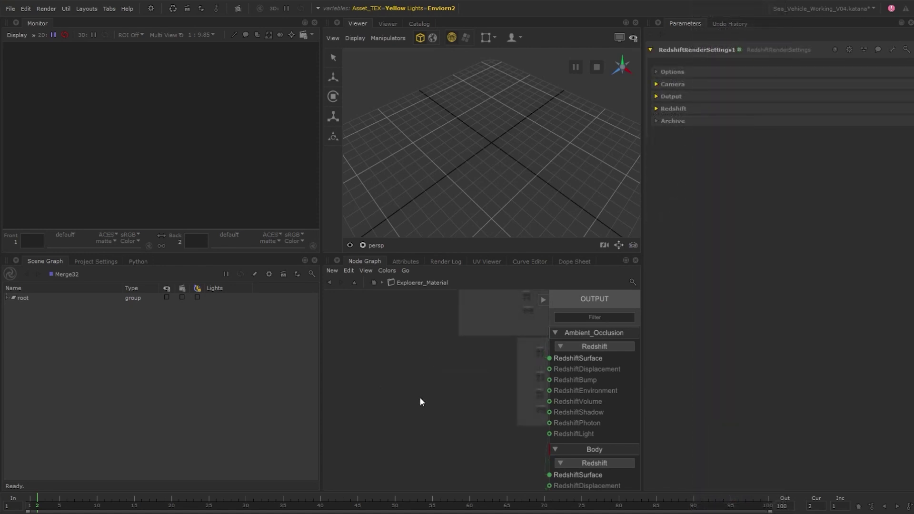
key(Tab)
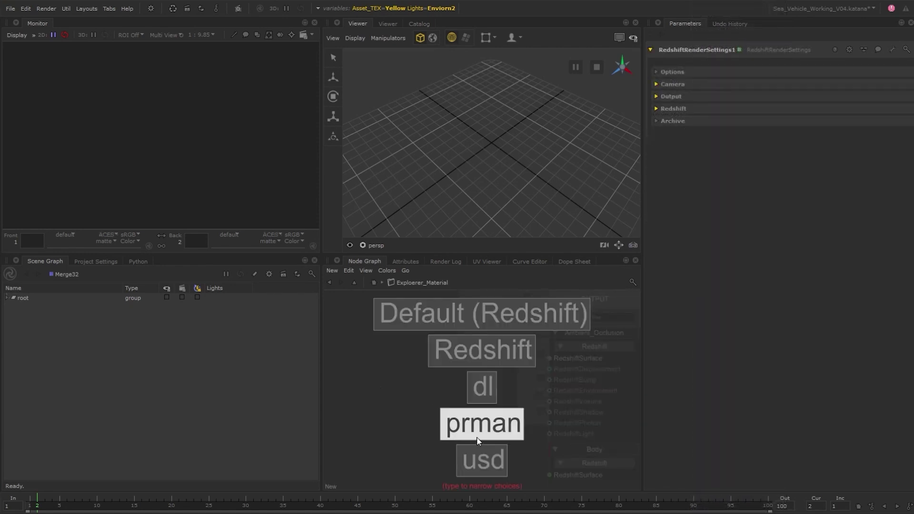
click(481, 354)
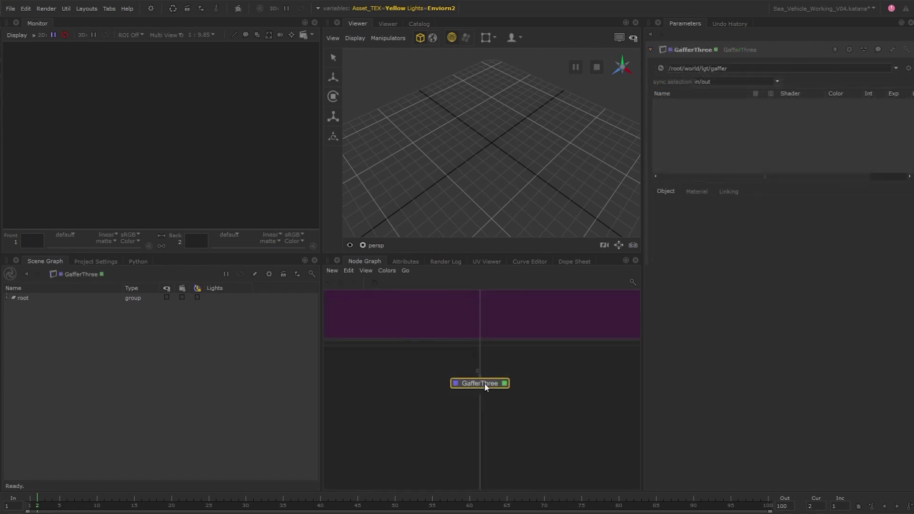
Step: Add a Redshift dome light to GafferThree and expand its RedshiftLightShader General settings
right_click(746, 121)
mouse_move(760, 130)
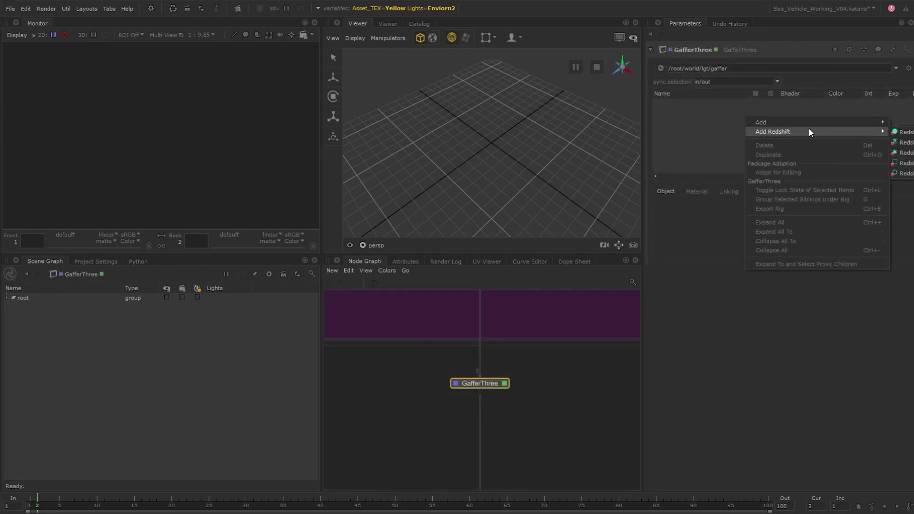
click(907, 132)
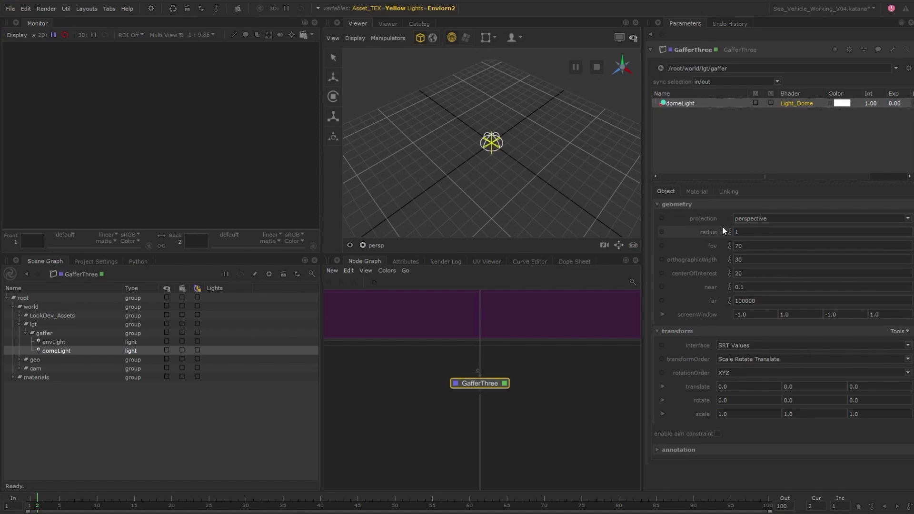
click(697, 191)
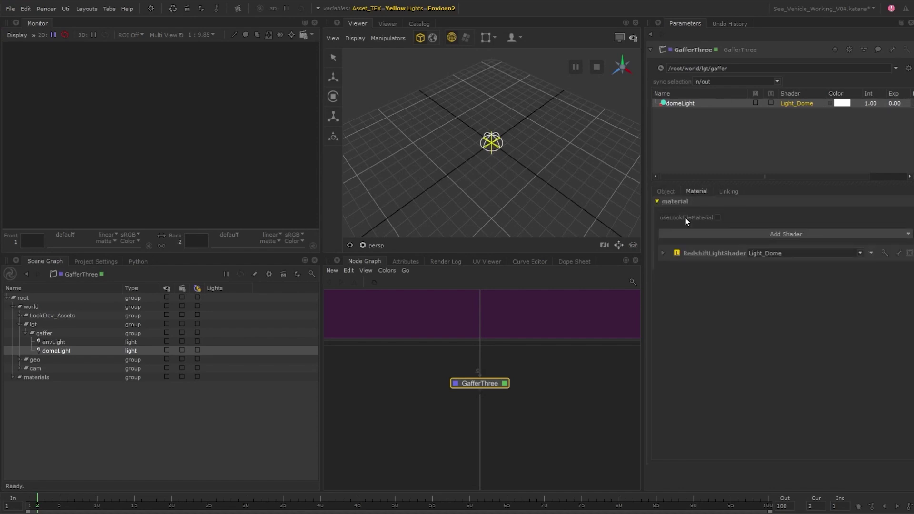
click(662, 253)
click(667, 282)
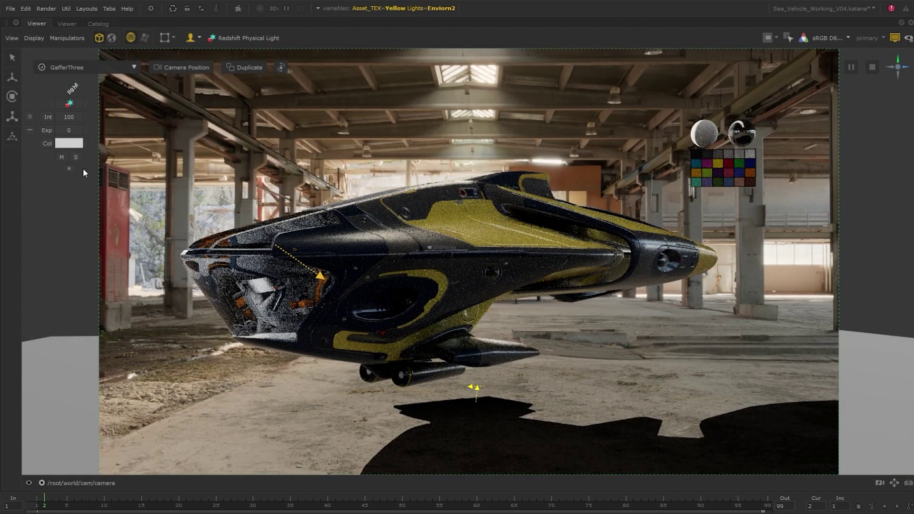
Step: Lower the dome light intensity to about 80.9 and open its colour swatch
drag(69, 116, 43, 119)
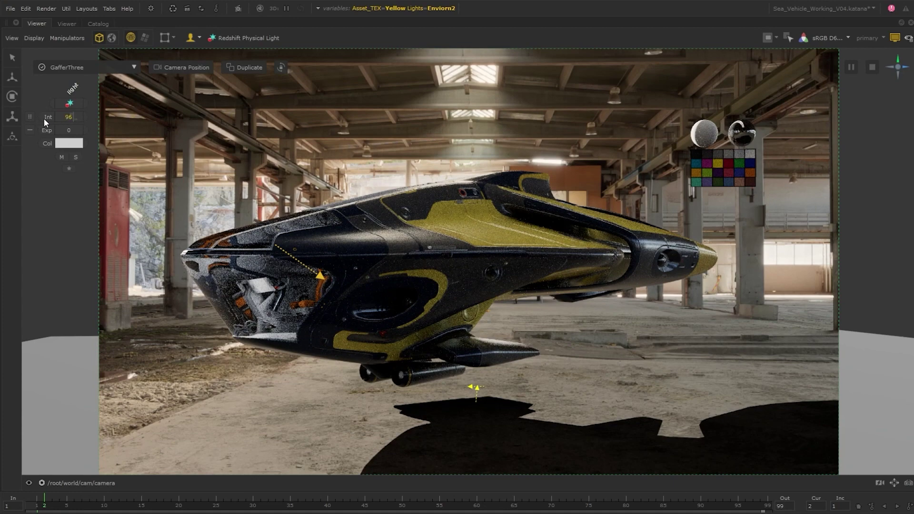
click(69, 143)
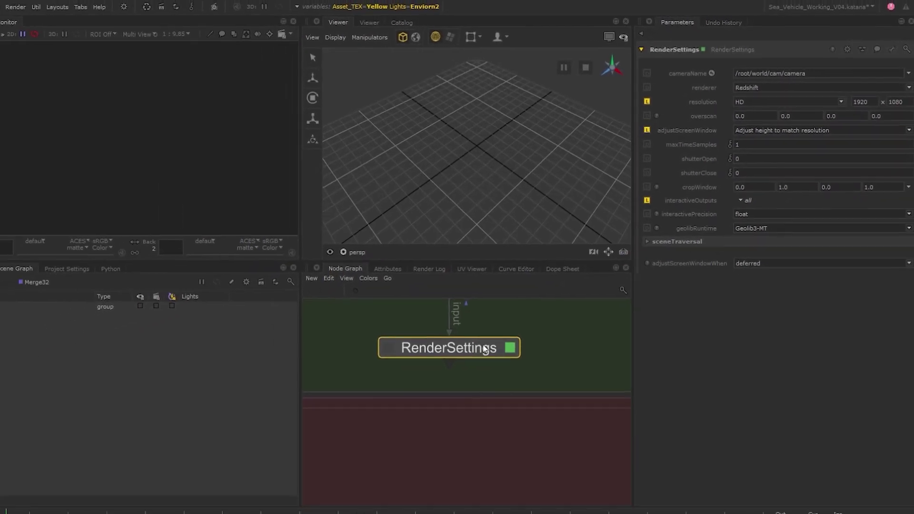
right_click(436, 371)
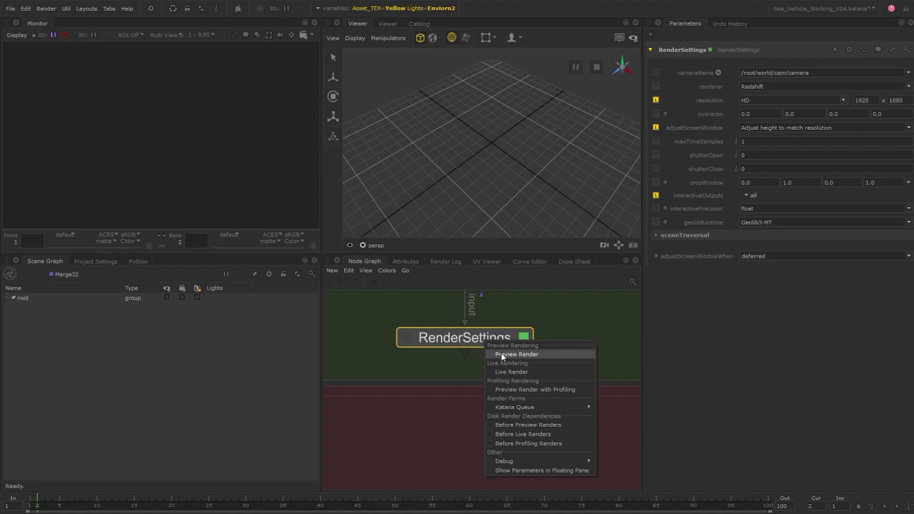
click(454, 342)
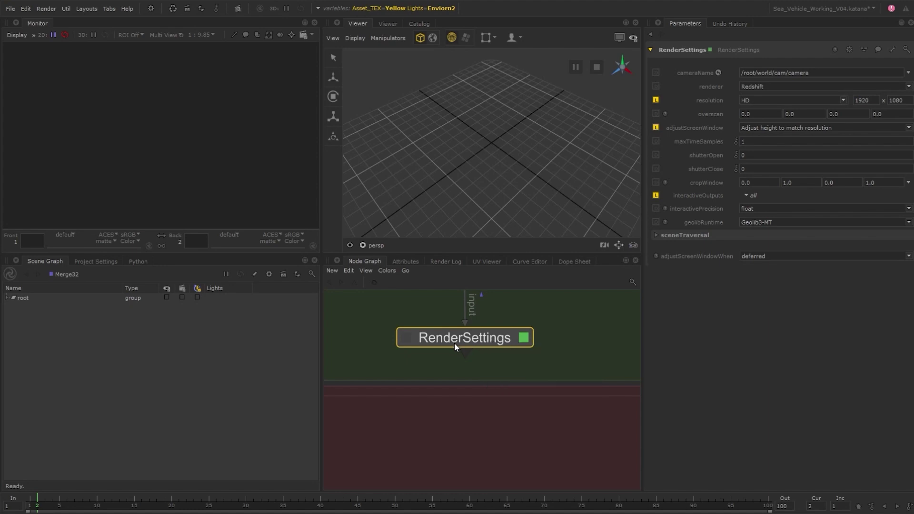
Step: Add a RedshiftRenderSettings node below RenderSettings
key(Tab)
text(redsh)
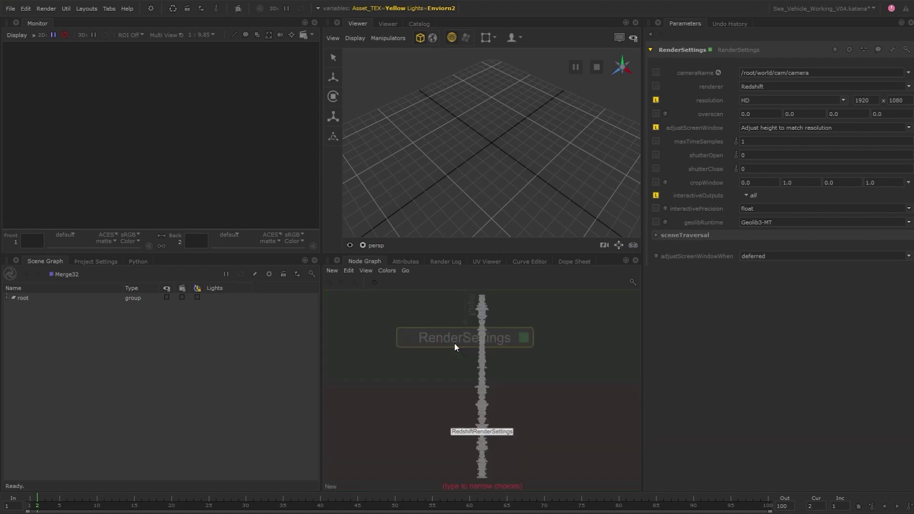
click(482, 420)
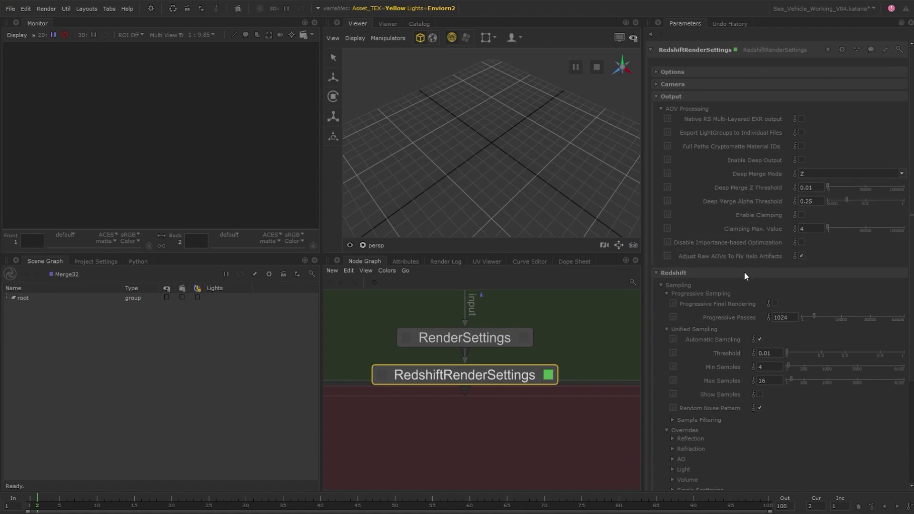
scroll(741, 309, down, 5)
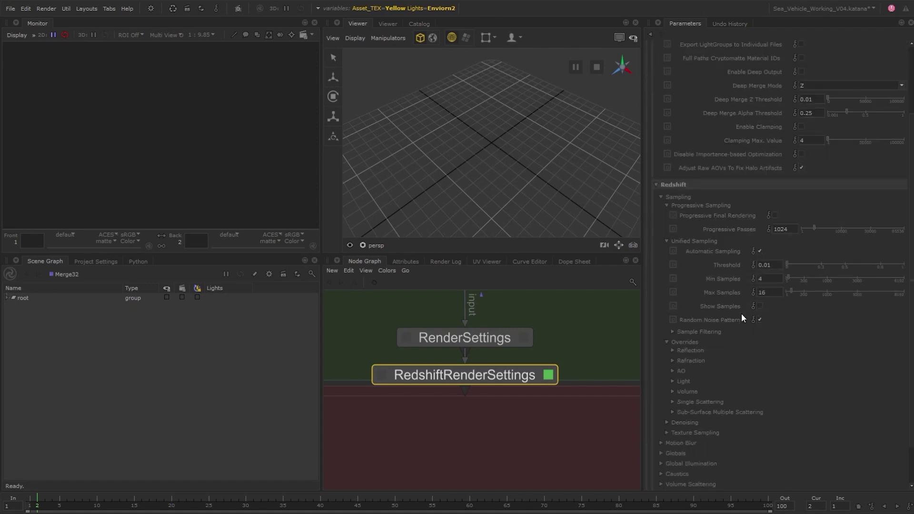
click(581, 315)
Step: Place a RedshiftLiveRenderSettings node above RenderSettings with Live Resolution Scale kept at 1/2
key(Tab)
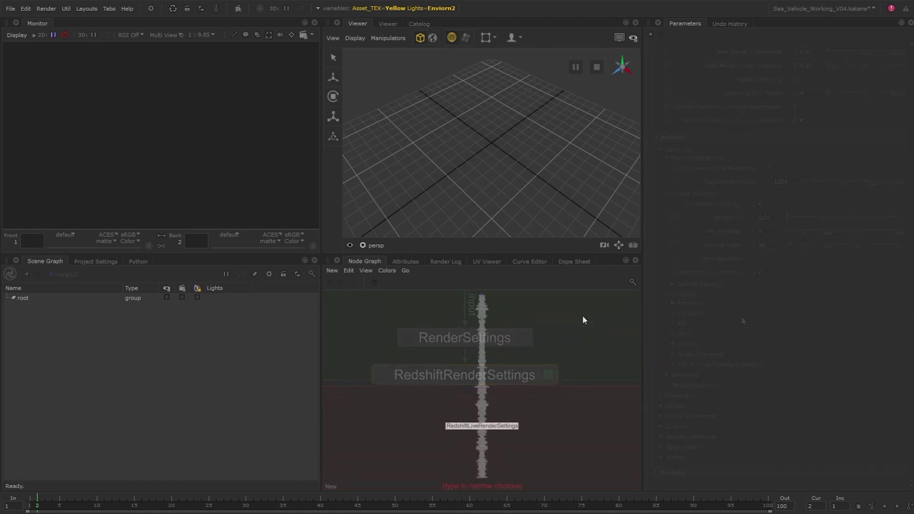
text(red)
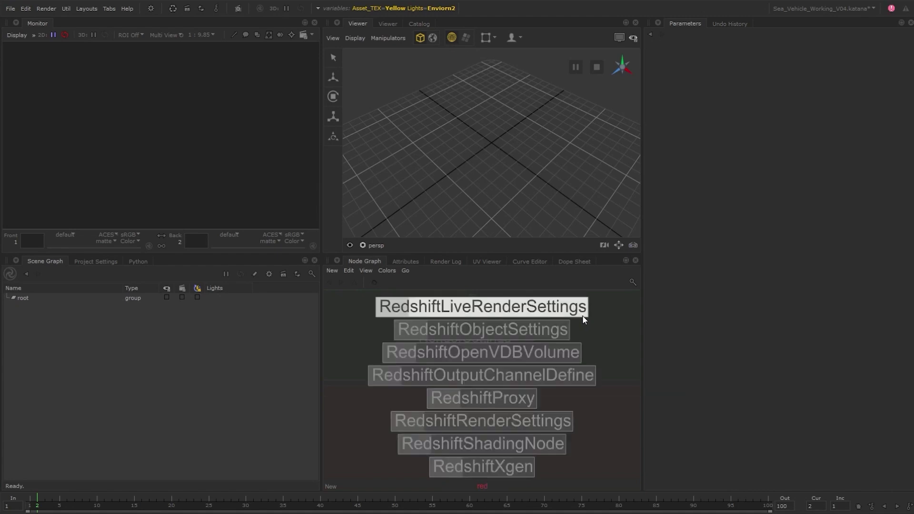
key(Return)
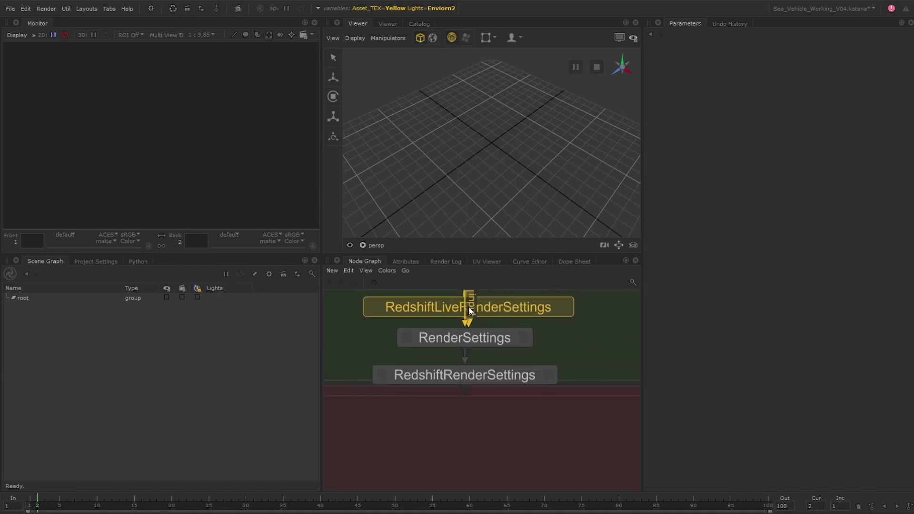
click(469, 310)
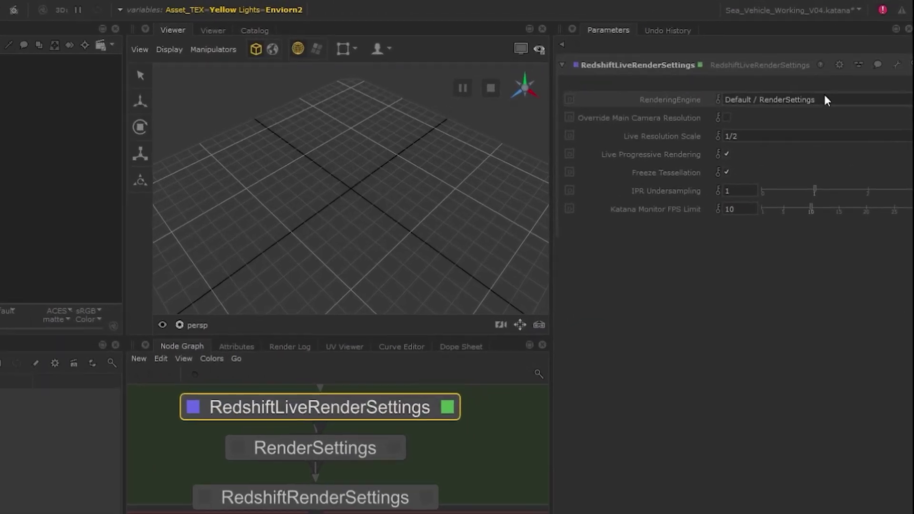
click(776, 139)
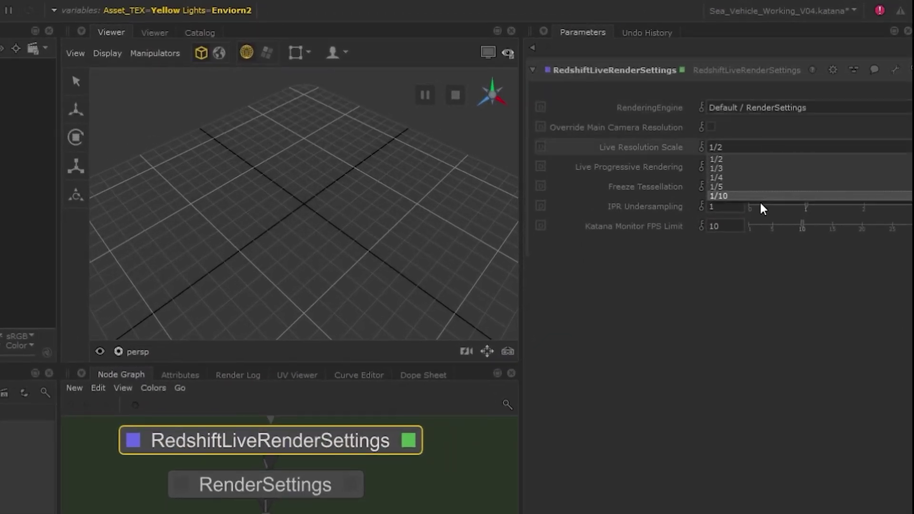
click(768, 143)
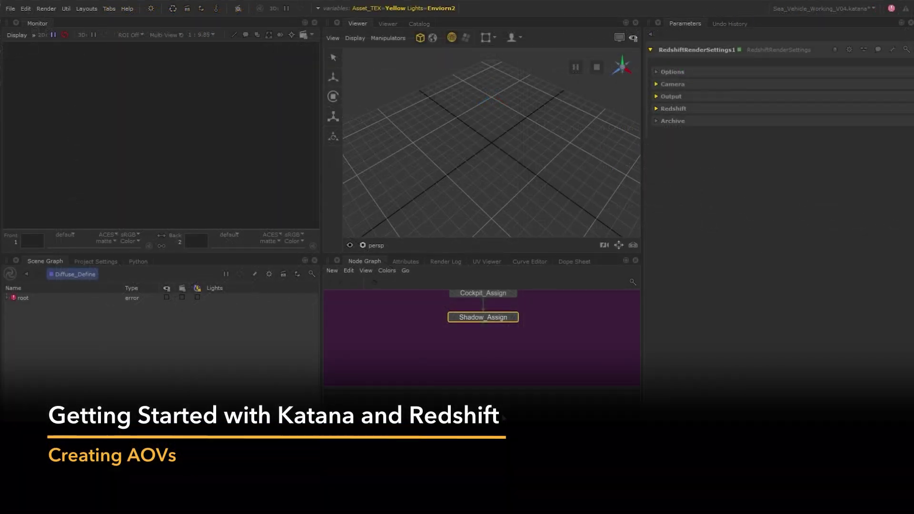
Step: Create a RedshiftOutputChannelDefine under Shadow_Assign named 'Diffuse' with AOV type Diffuse Lighting
key(Tab)
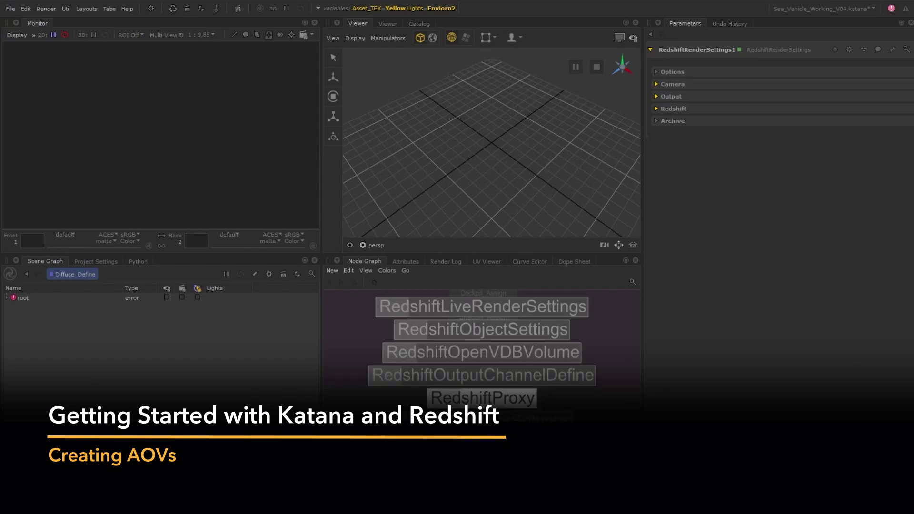
key(Return)
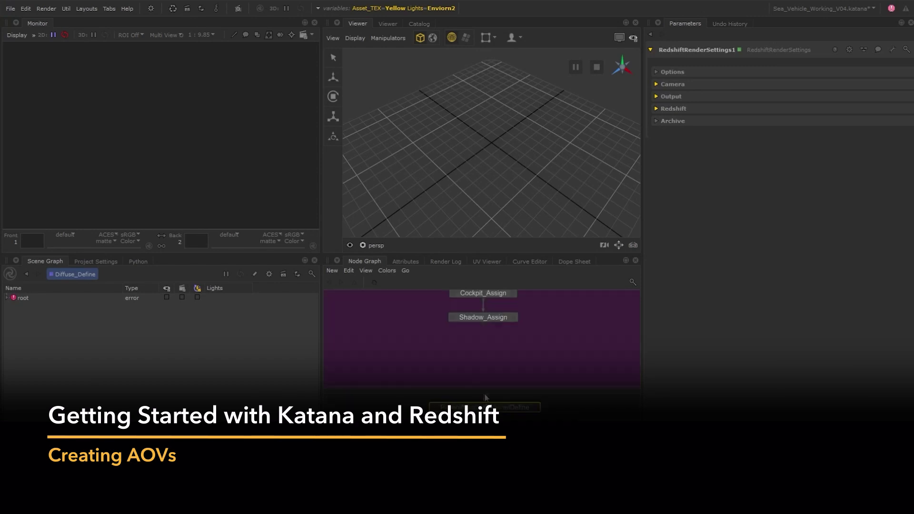
click(485, 398)
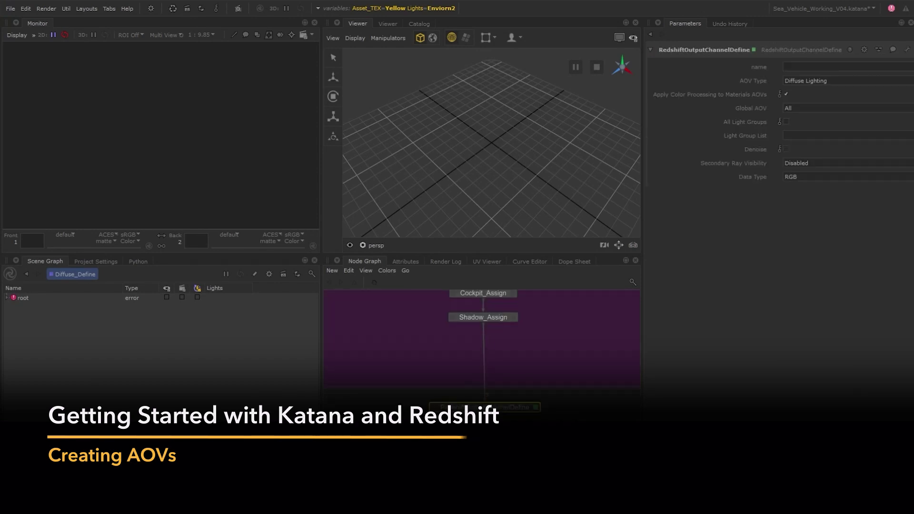
click(575, 423)
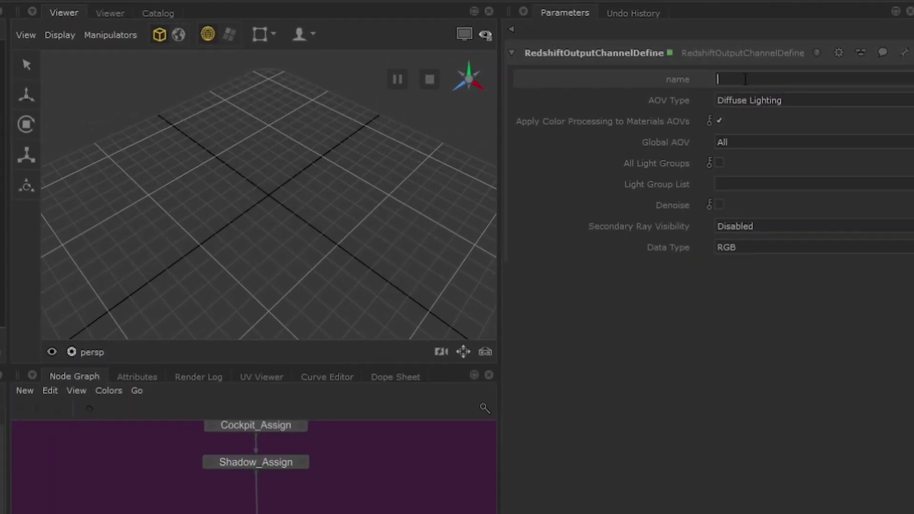
click(746, 79)
text(Diffue)
click(753, 97)
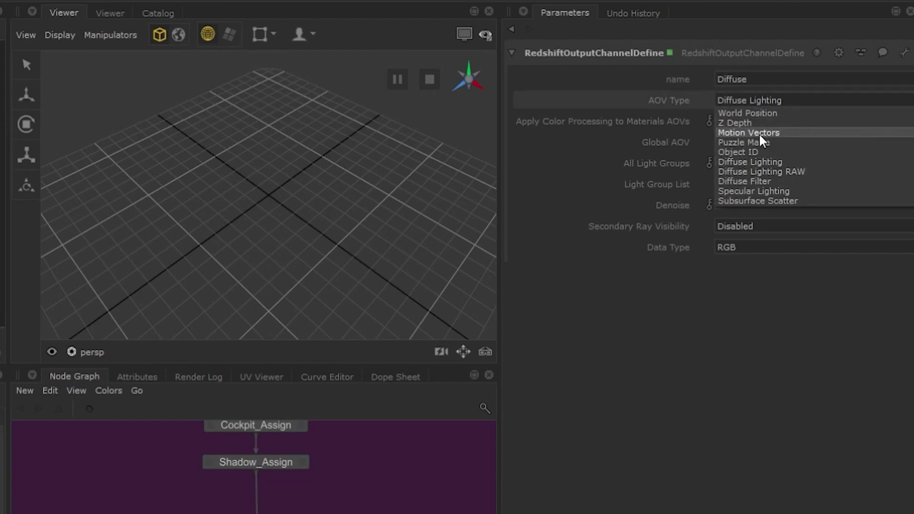
click(776, 161)
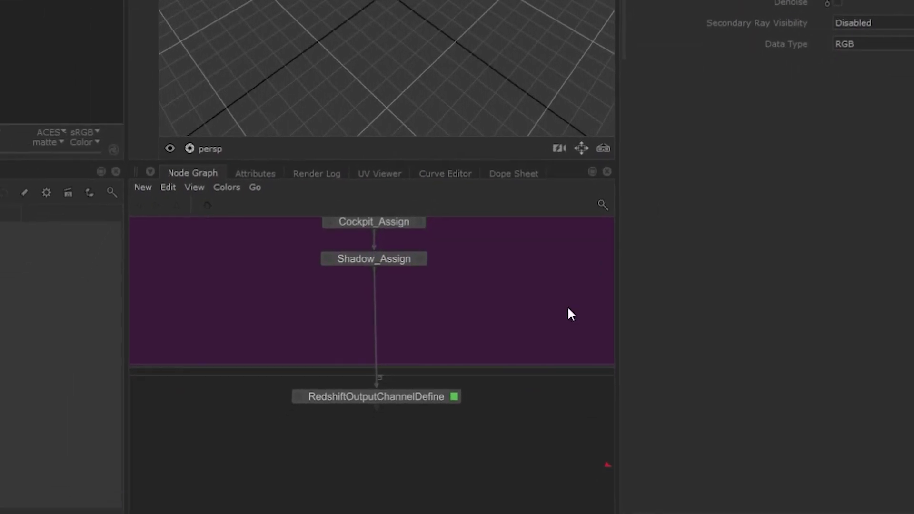
Step: Connect a new RenderOutputDefine node below the Diffuse channel node
middle_drag(464, 460, 481, 367)
click(433, 333)
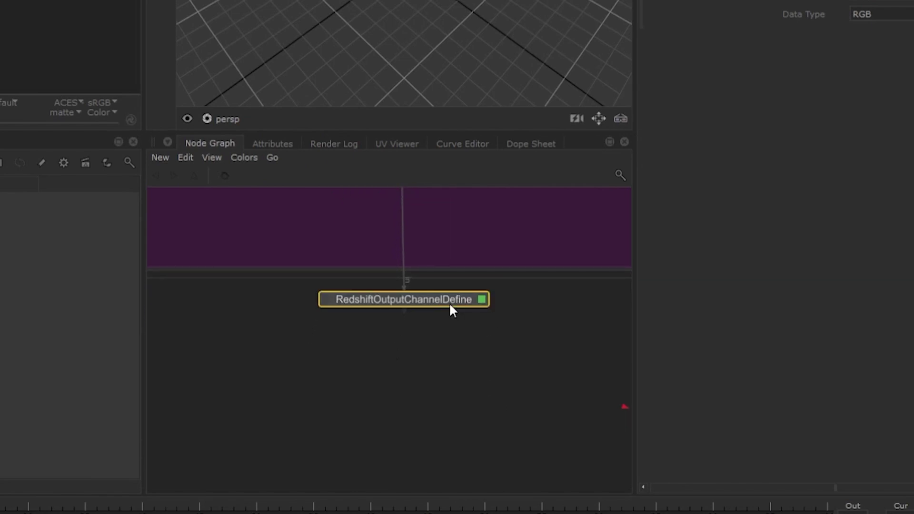
key(Tab)
text(render)
key(Up)
key(Return)
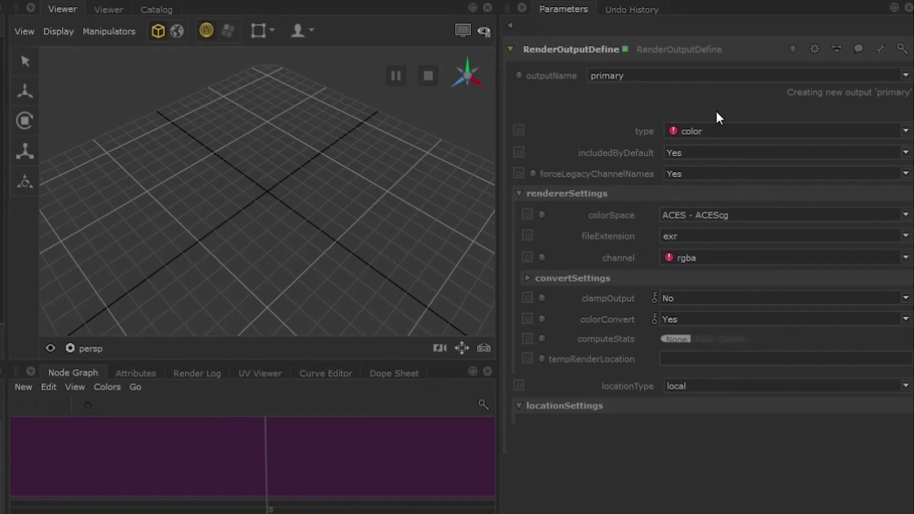
Step: Change the output name from 'primary' to 'Diffuse', with type color_redshift and channel Diffuse
double_click(608, 75)
text(Diffuse)
click(711, 132)
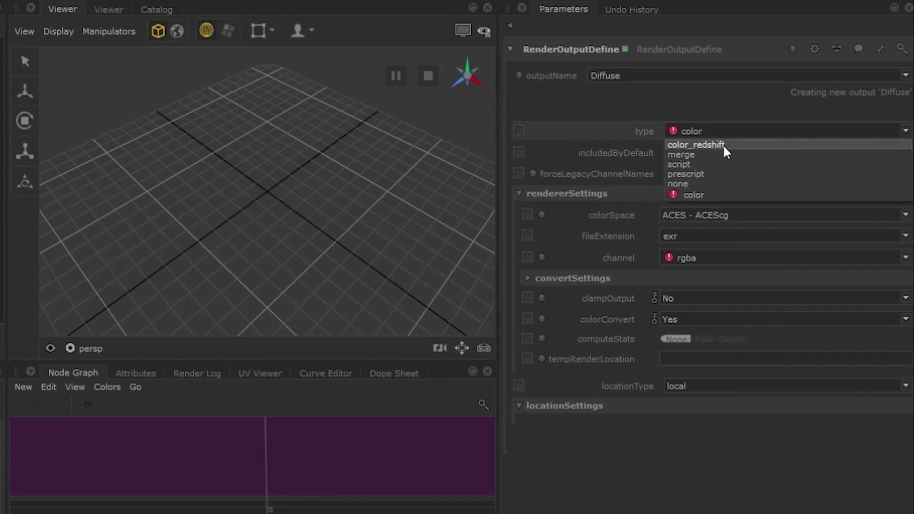
click(723, 145)
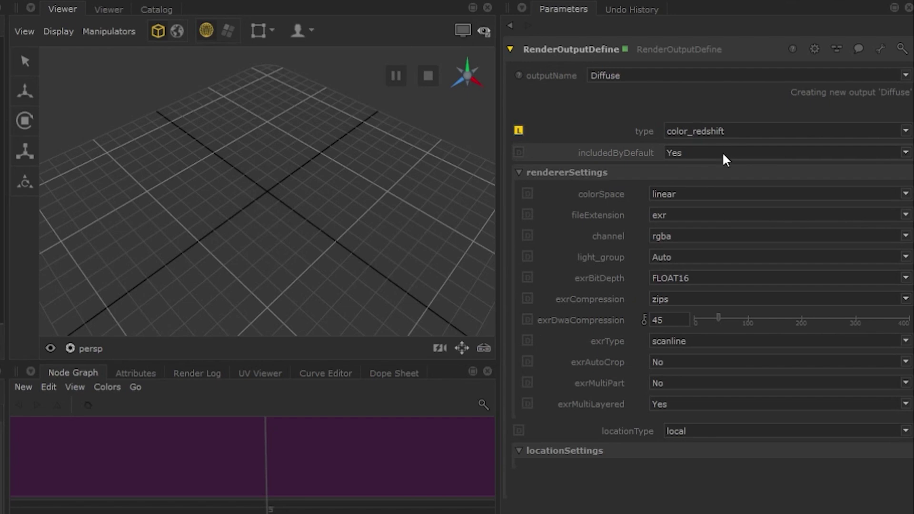
click(704, 236)
click(706, 259)
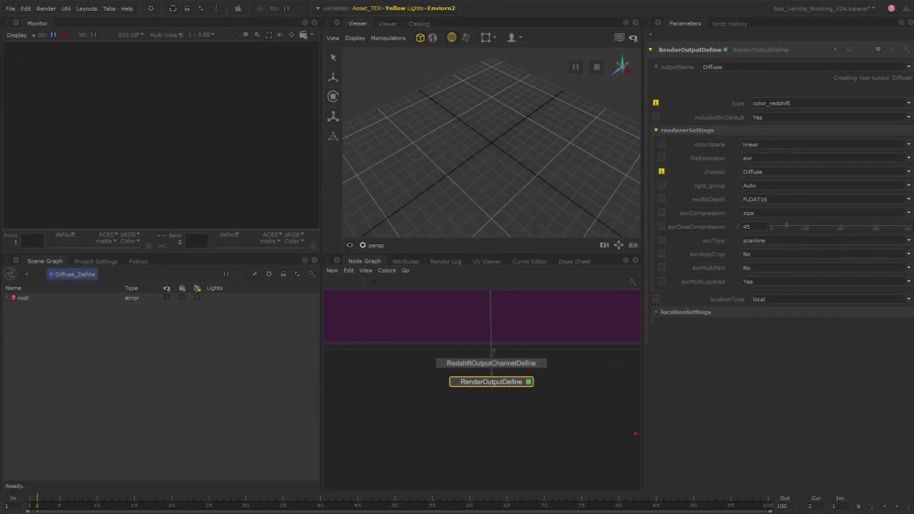
Step: Wire the render settings chain under RenderOutputDefine and preview-render RedshiftRenderSettings1
scroll(522, 460, down, 2)
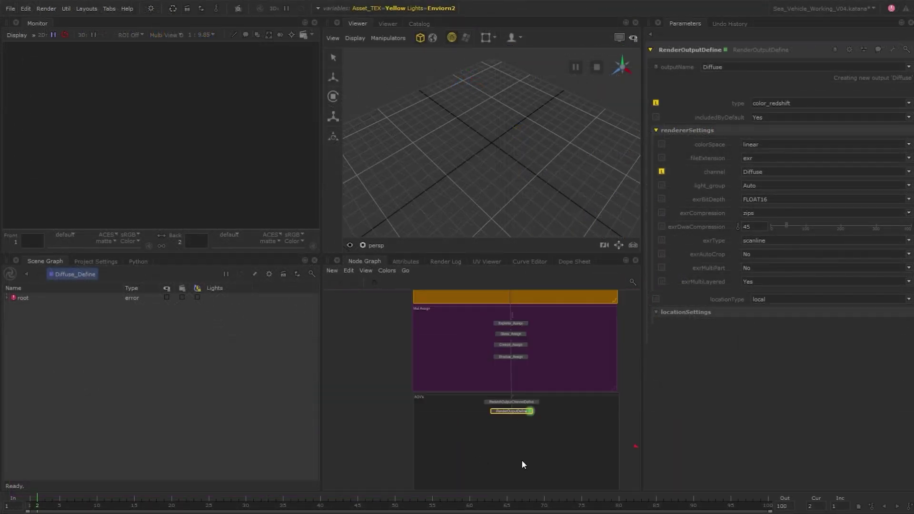
drag(512, 457, 507, 350)
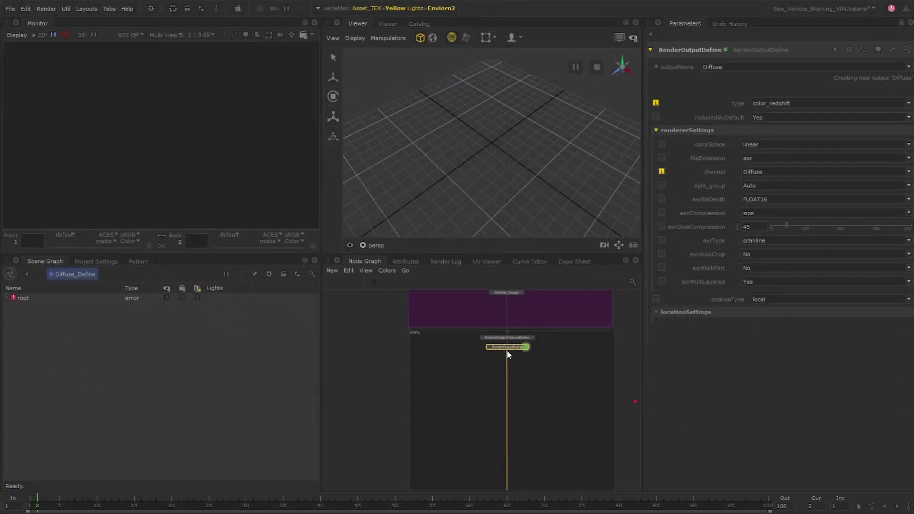
scroll(514, 340, up, 3)
scroll(535, 396, down, 3)
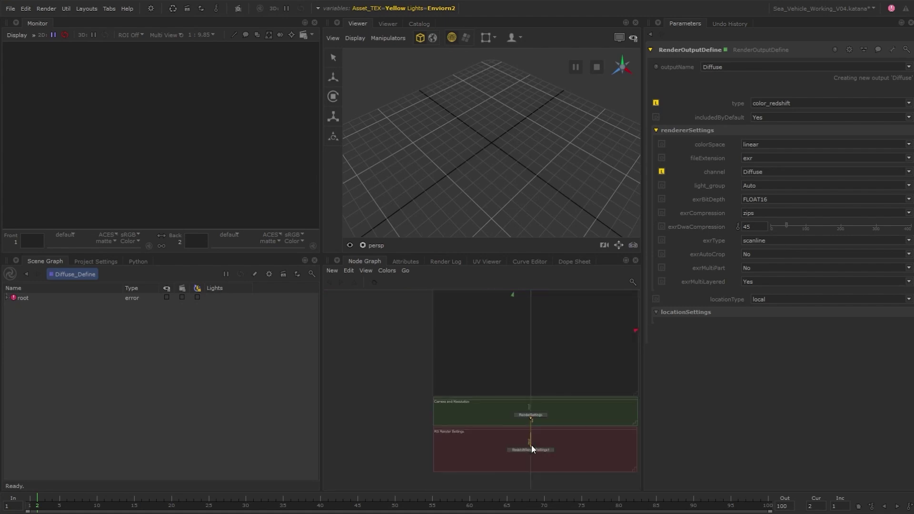
scroll(531, 444, up, 5)
right_click(541, 458)
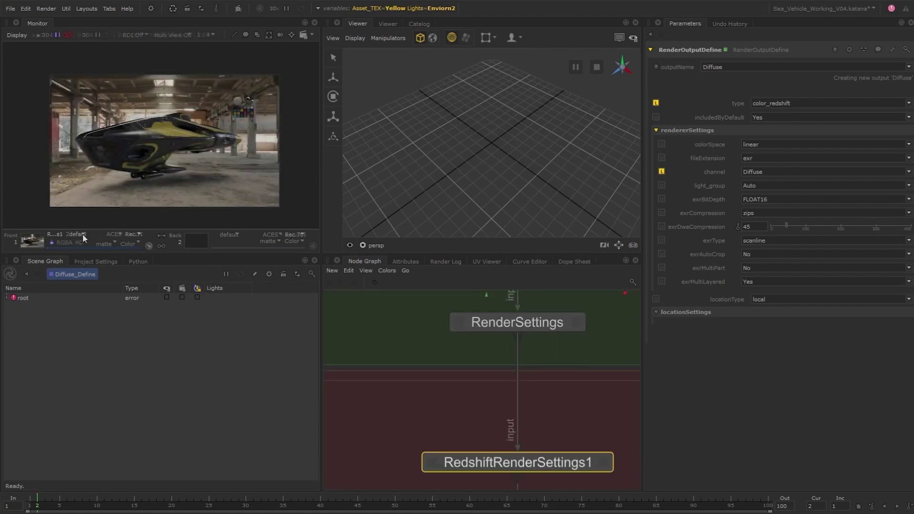
Step: Compare the Diffuse and primary beauty passes in the Monitor, ending on the Diffuse pass
click(82, 235)
click(85, 266)
scroll(139, 140, up, 1)
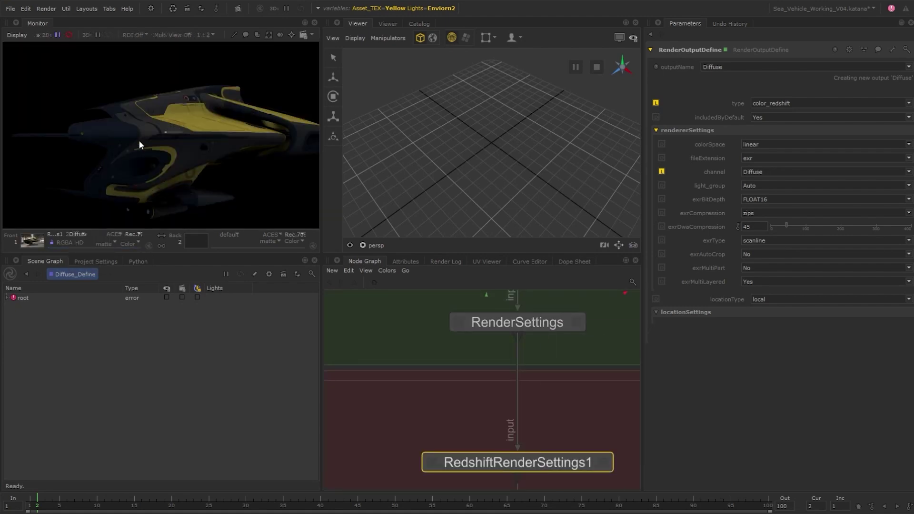
click(85, 232)
click(87, 255)
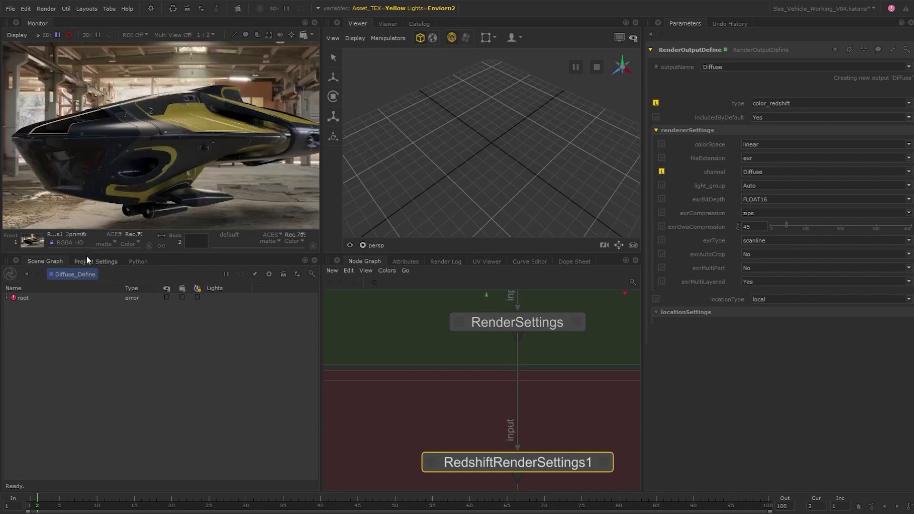
click(84, 233)
click(86, 269)
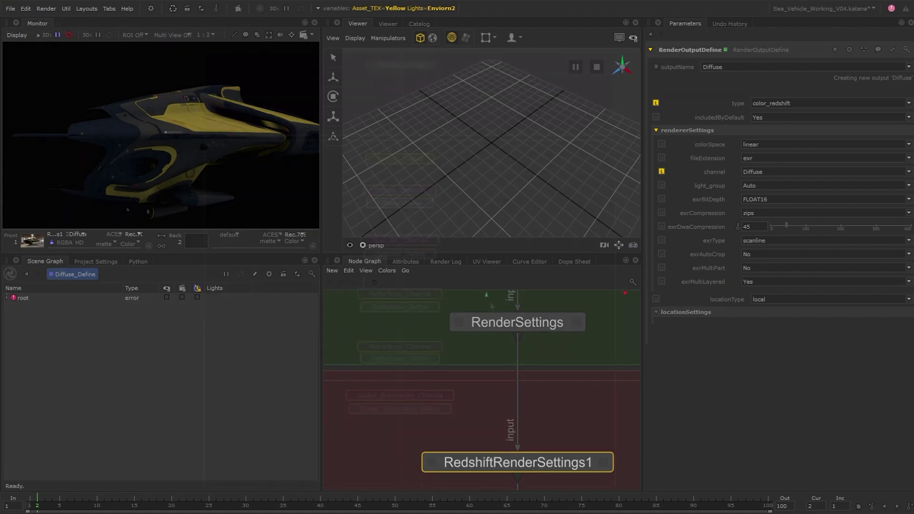
key(space)
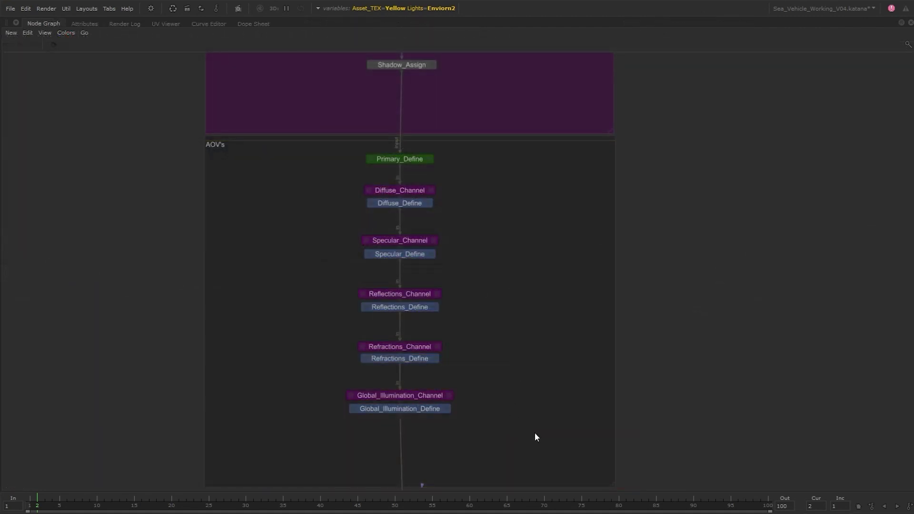
Step: Group the AOV channel and define nodes into a LiveGroup and publish it as AOVS_Redshift
drag(535, 433, 309, 160)
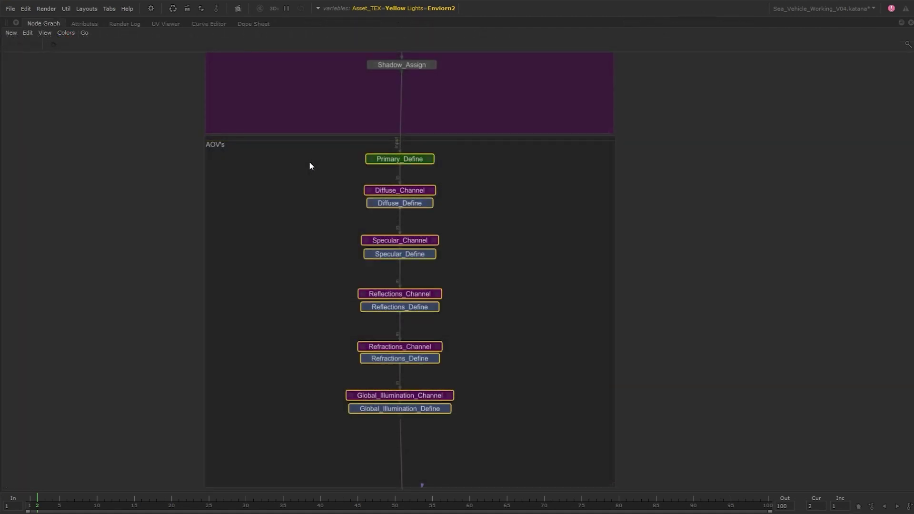
key(ctrl+g)
right_click(404, 285)
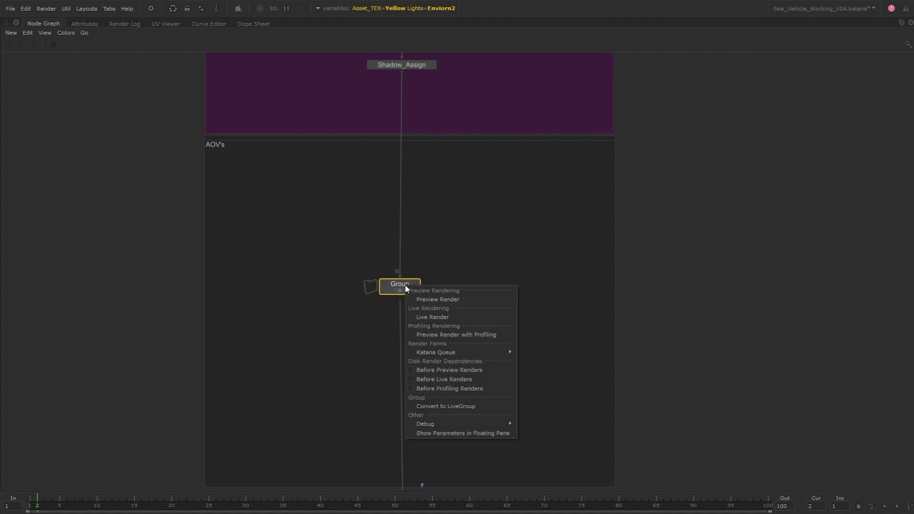
click(458, 406)
right_click(413, 283)
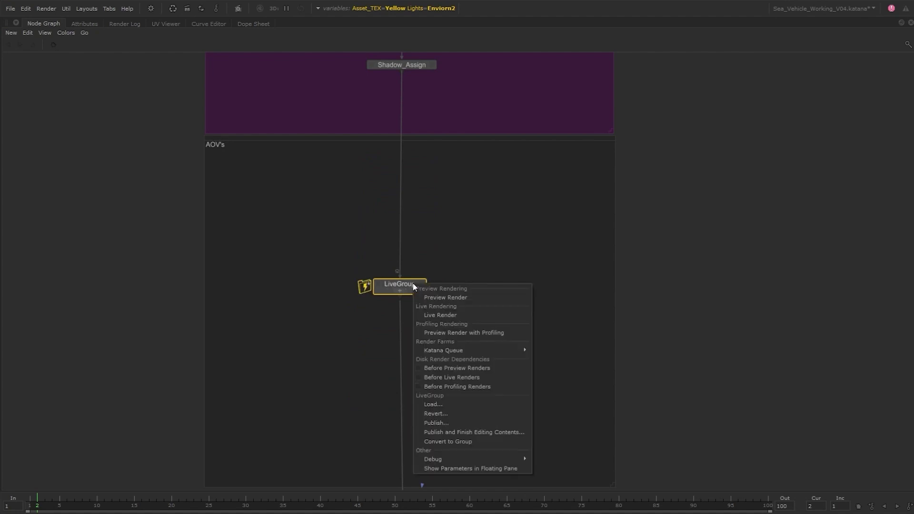
click(460, 432)
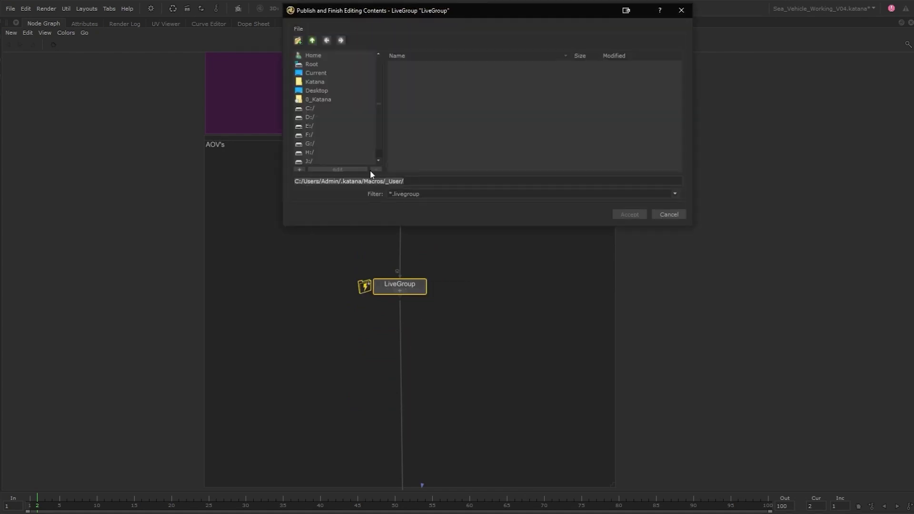
click(443, 183)
text(AOVS_Redshift)
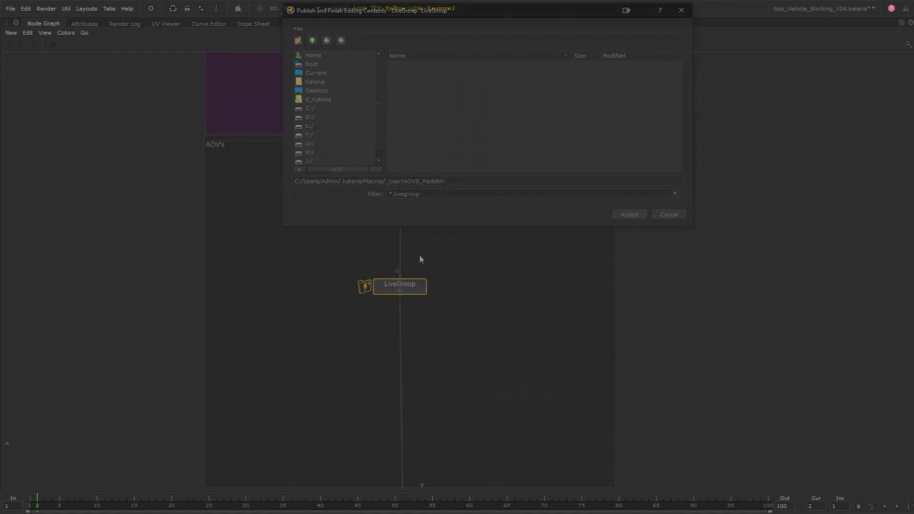
Step: Create a new LiveGroup node and load AOVS_Redshift.livegroup into it
key(Tab)
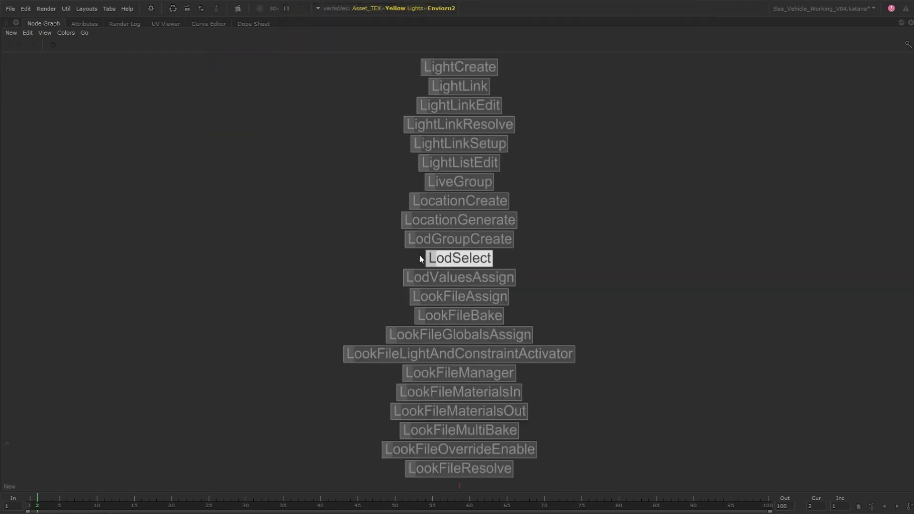
text(LiveGroup)
key(Return)
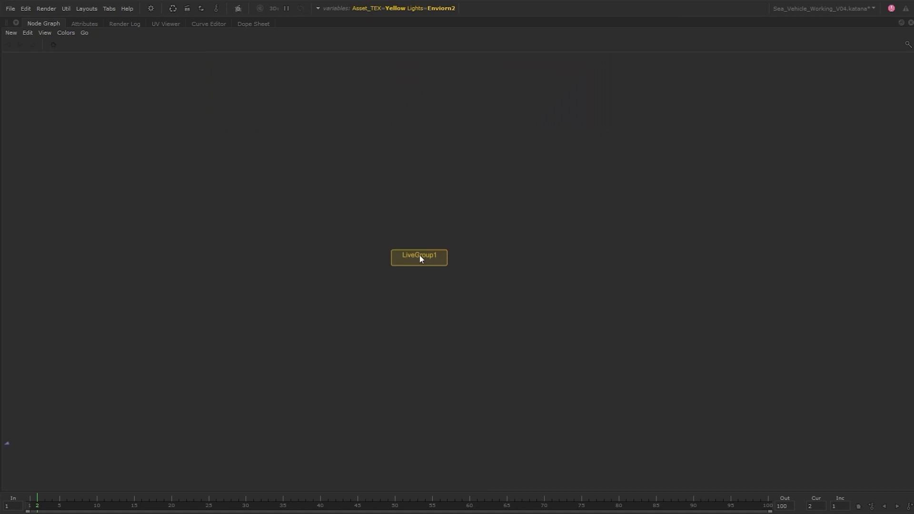
right_click(420, 256)
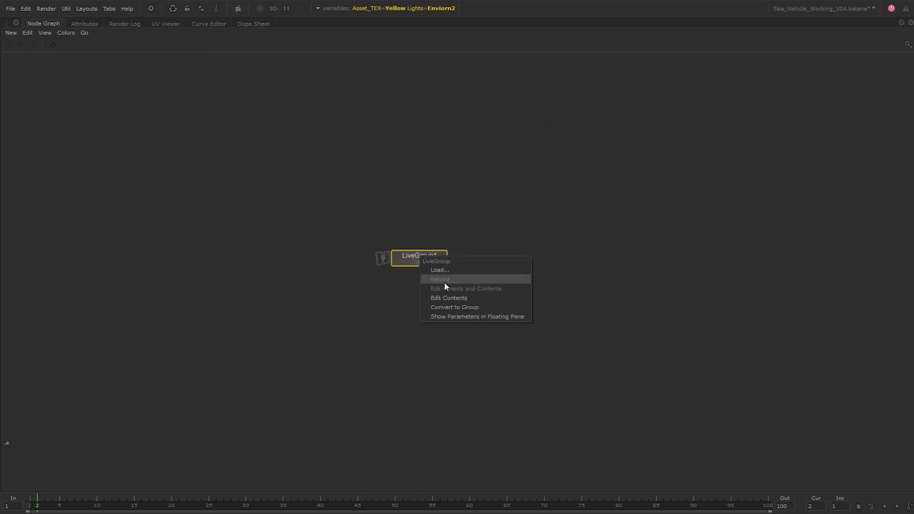
click(452, 270)
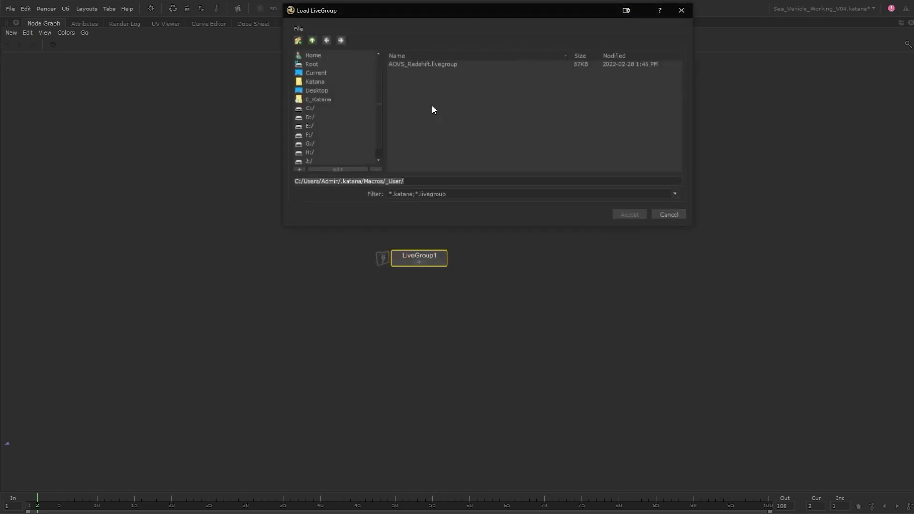
double_click(436, 63)
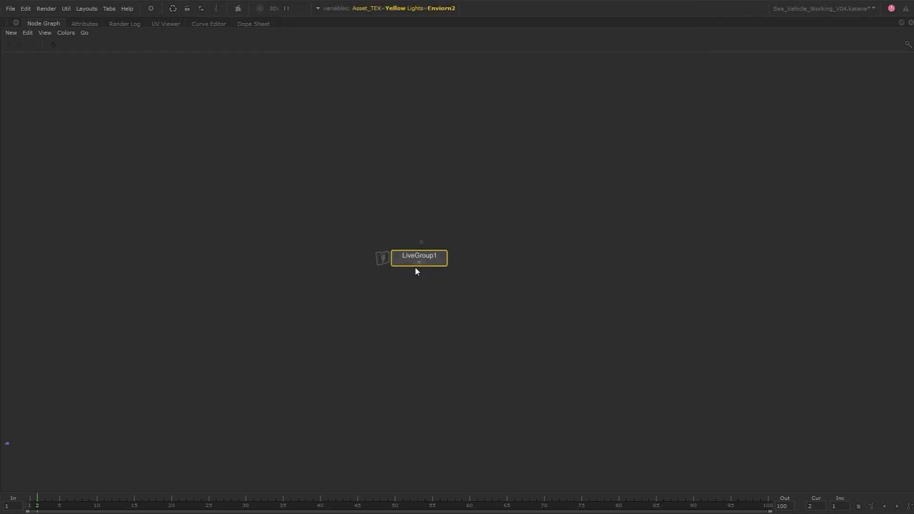
click(418, 262)
scroll(432, 249, up, 5)
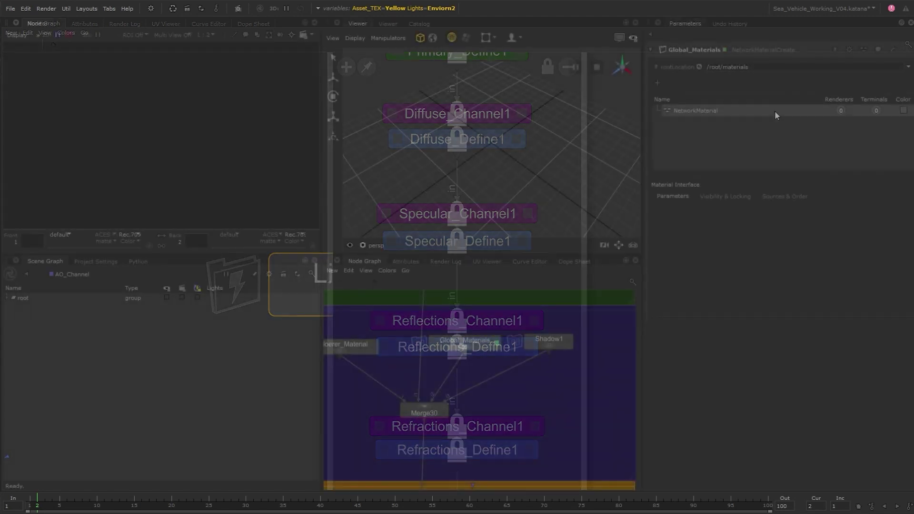
Step: Rename the NetworkMaterial to AO
double_click(695, 111)
text(AO)
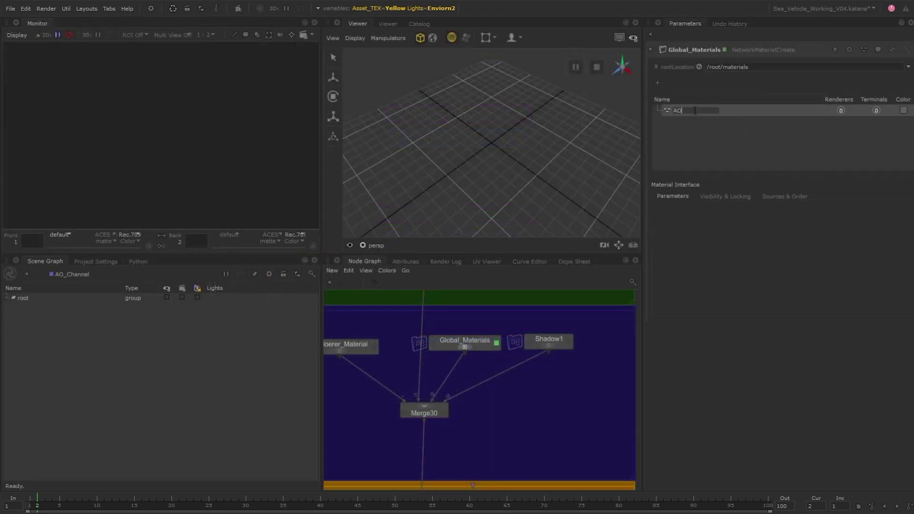
key(Return)
Step: Inside Global_Materials, add an AmbientOcclusion node wired into the RedshiftSurface terminal
click(464, 346)
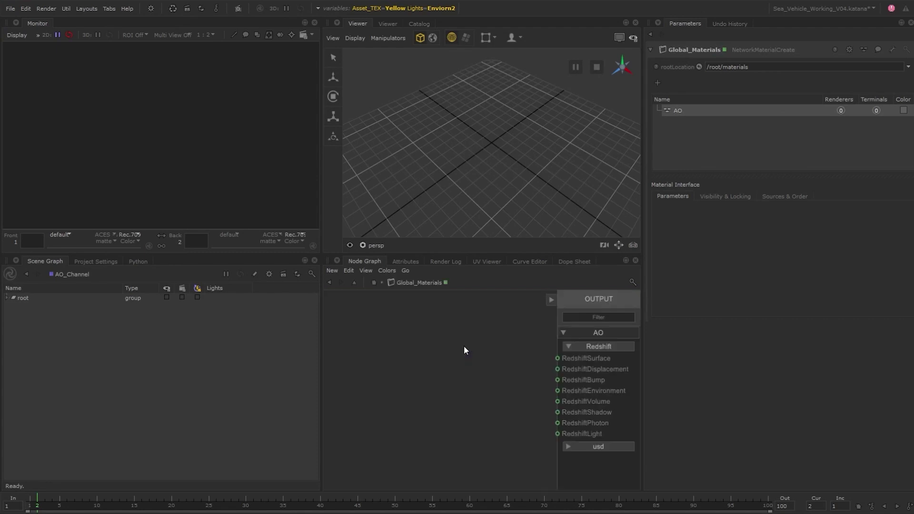
key(Tab)
text(am)
key(Up)
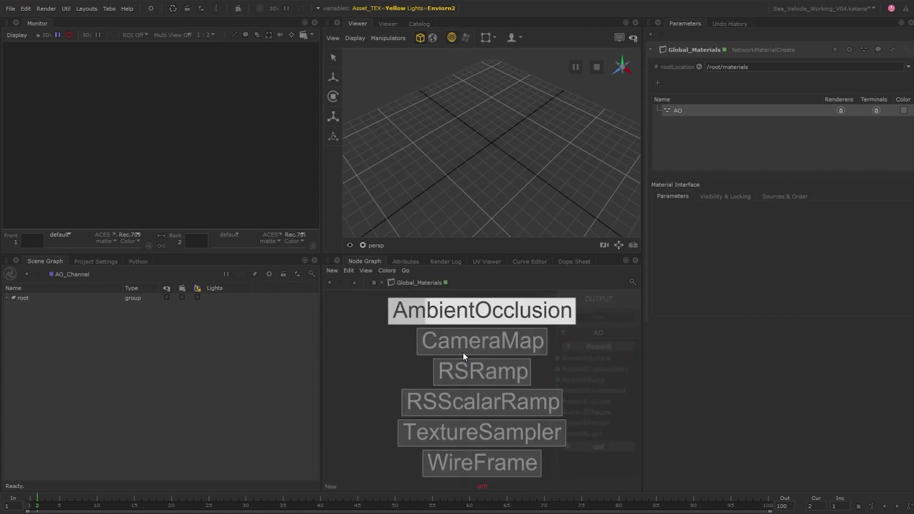
key(Return)
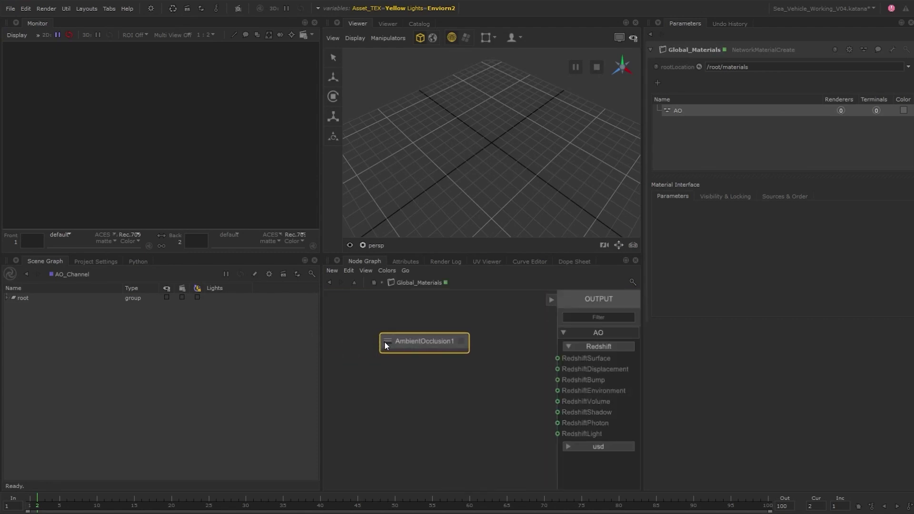
click(384, 341)
drag(470, 368, 558, 358)
click(500, 386)
click(355, 282)
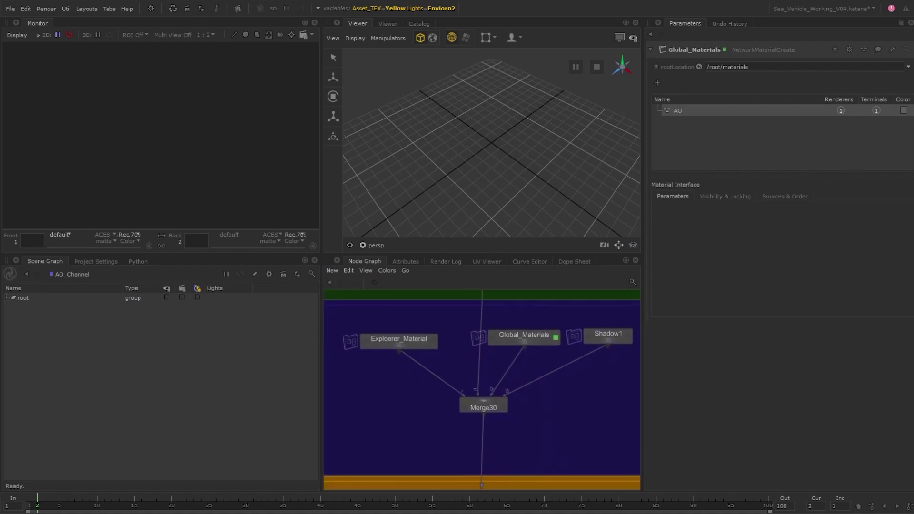
Step: Create a RedshiftOutputChannelDefine named AO_Pass defining the Custom AOV AMB_OCC
key(ctrl+Return)
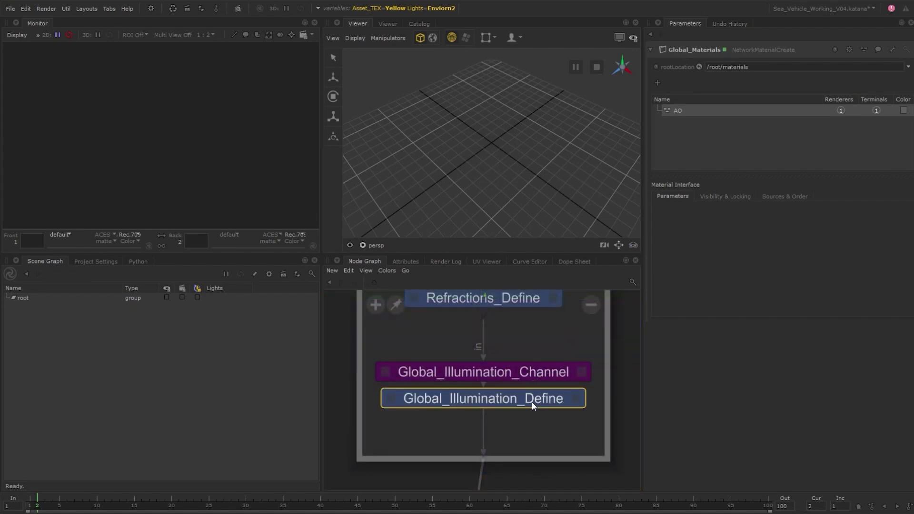
key(Tab)
text(reds)
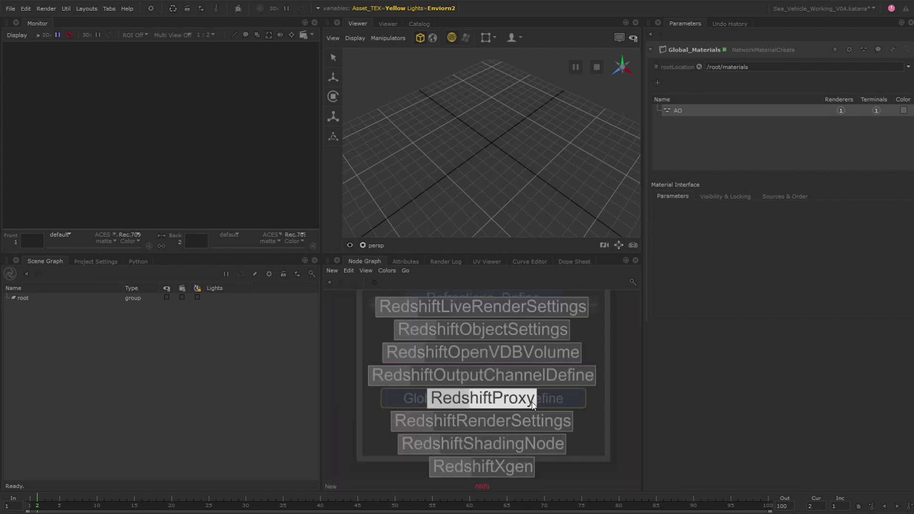
key(Up)
key(Return)
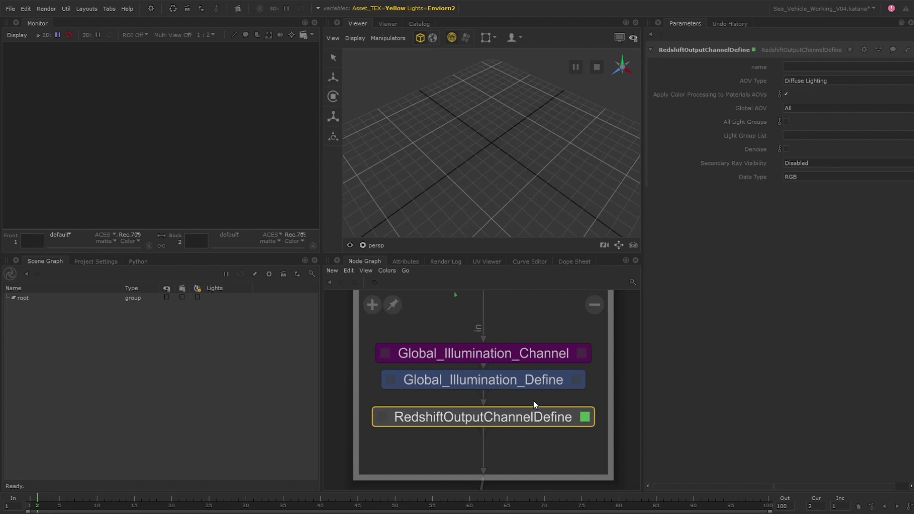
text(nAO_Pass)
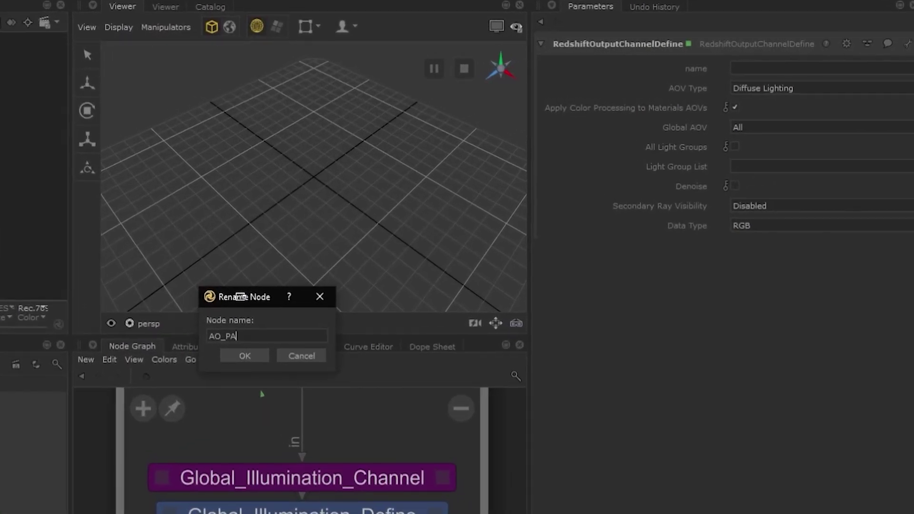
key(Return)
click(809, 69)
text(AMB_OCC)
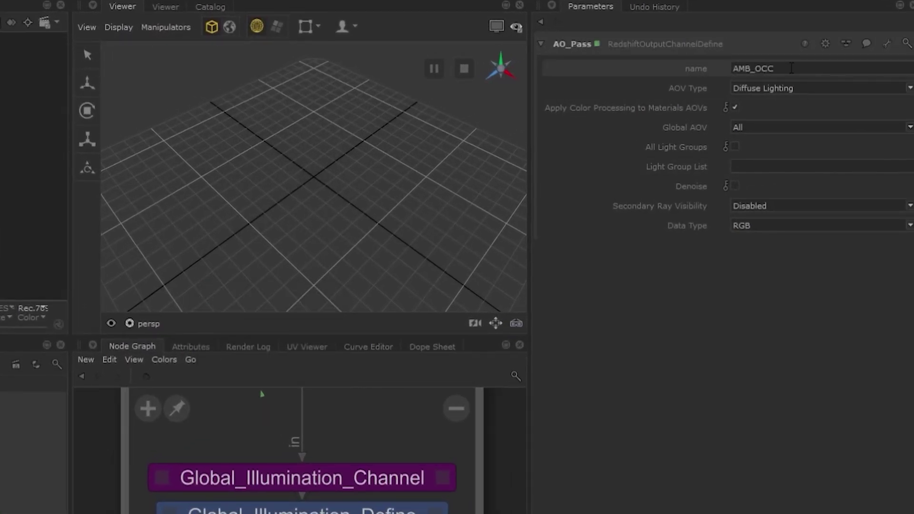
key(Return)
click(871, 88)
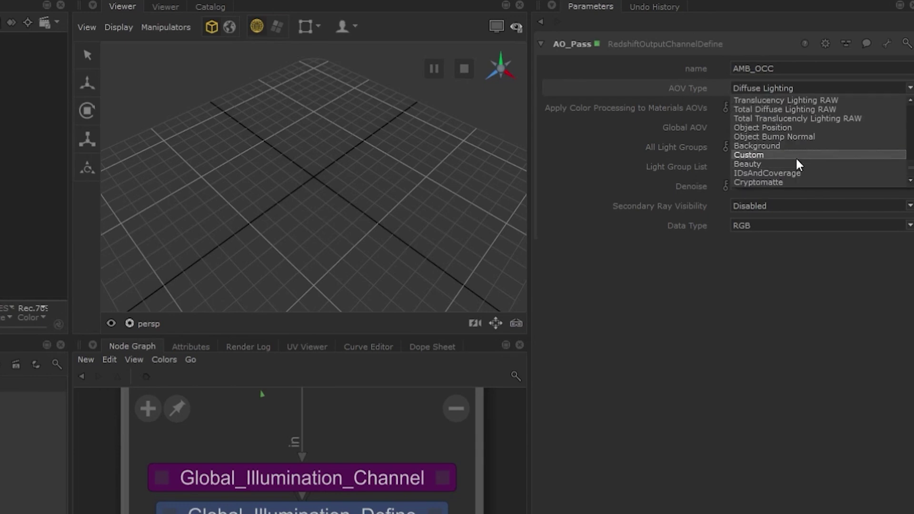
click(798, 164)
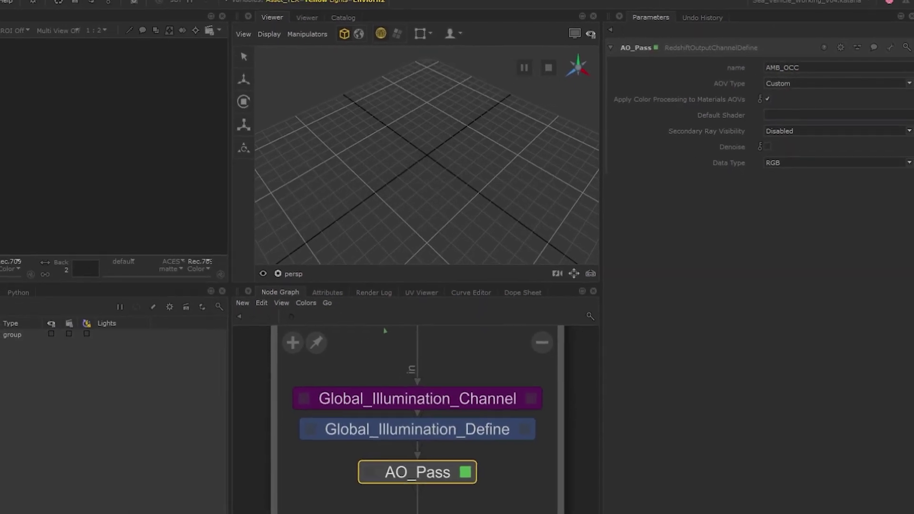
Step: Set /root/materials/AO as AO_Pass's default shader
click(370, 472)
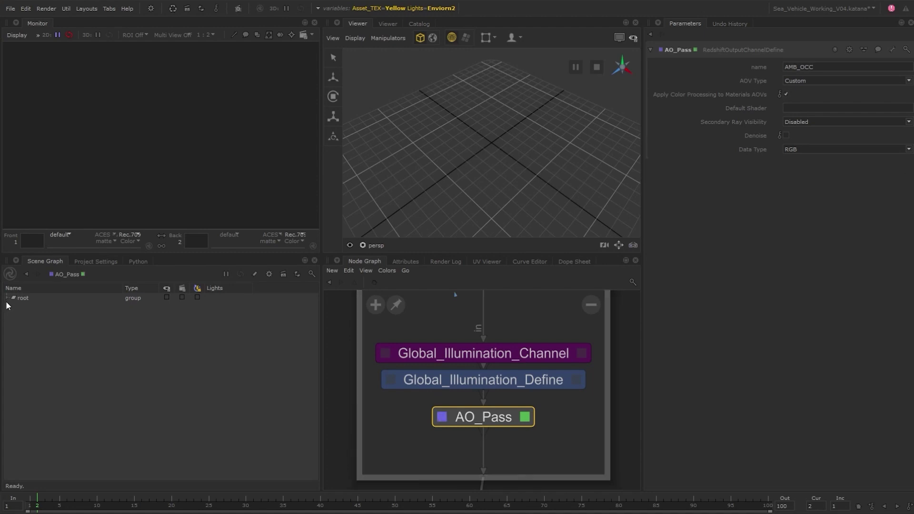
click(7, 298)
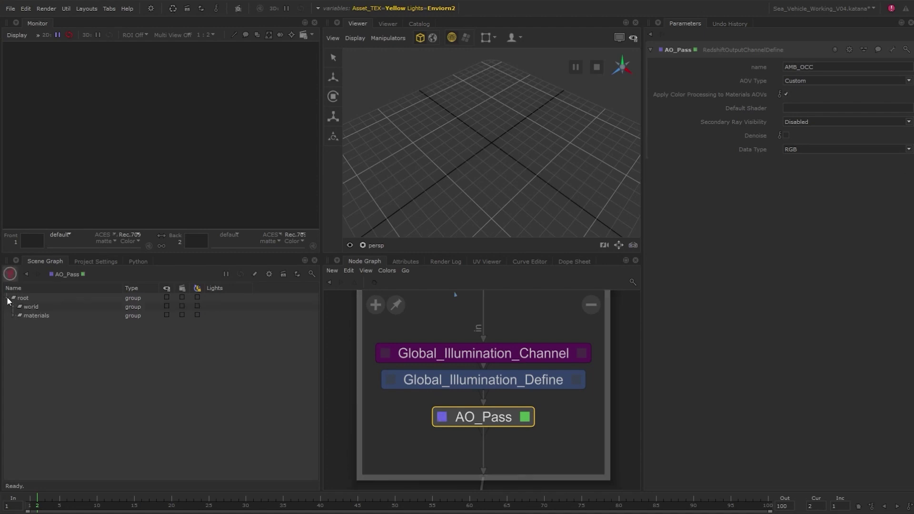
click(12, 316)
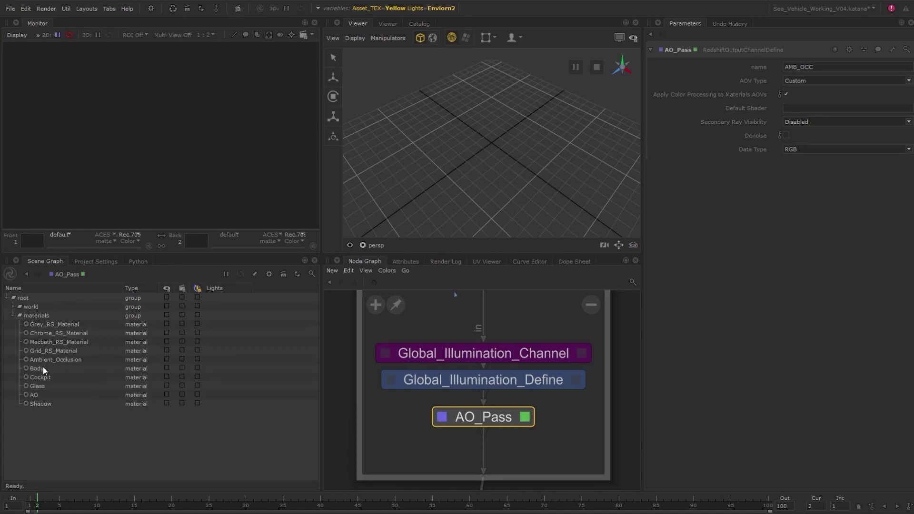
drag(37, 396, 773, 112)
key(Tab)
Step: Add a RenderOutputDefine below AO_Pass with its channel set to AMB_OCC
text(renderout)
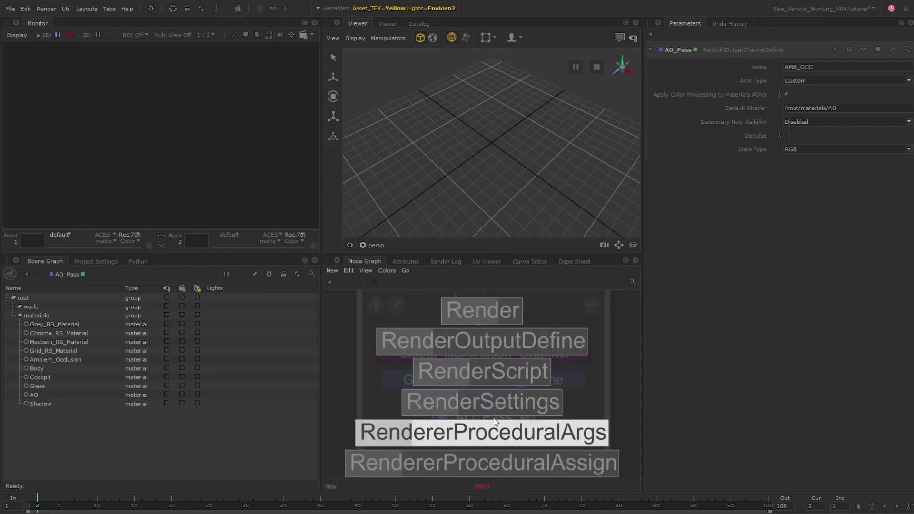
key(Return)
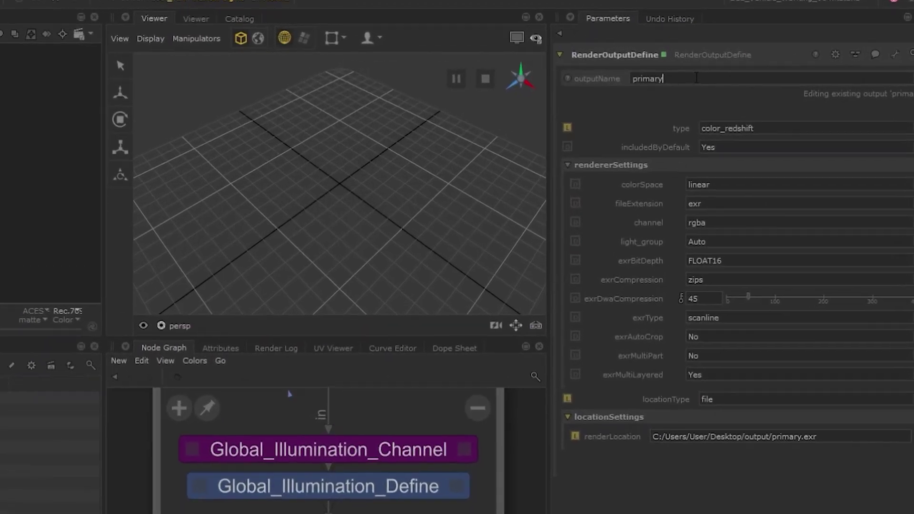
text(AMB_OCC)
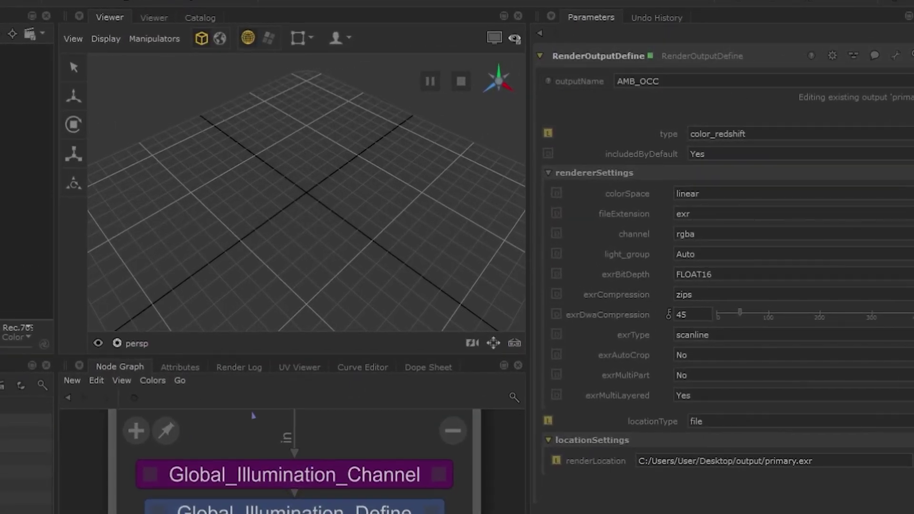
key(Escape)
click(712, 231)
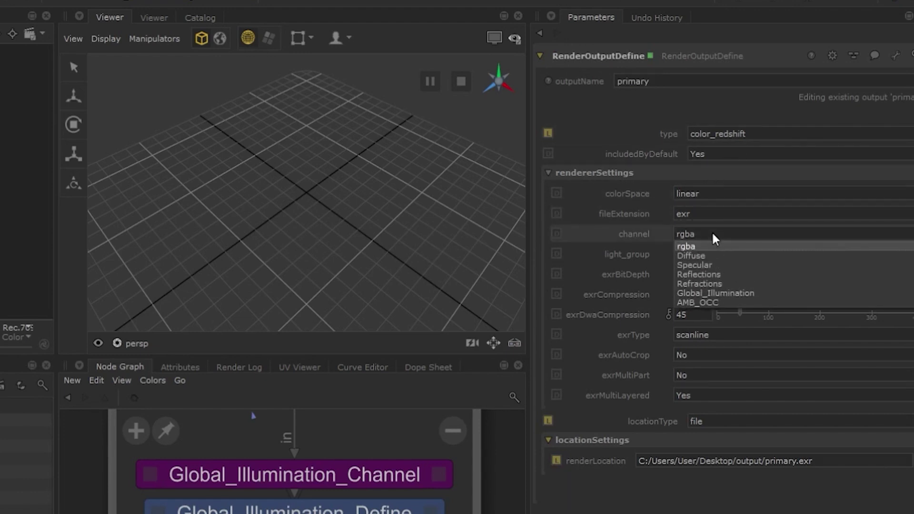
click(718, 301)
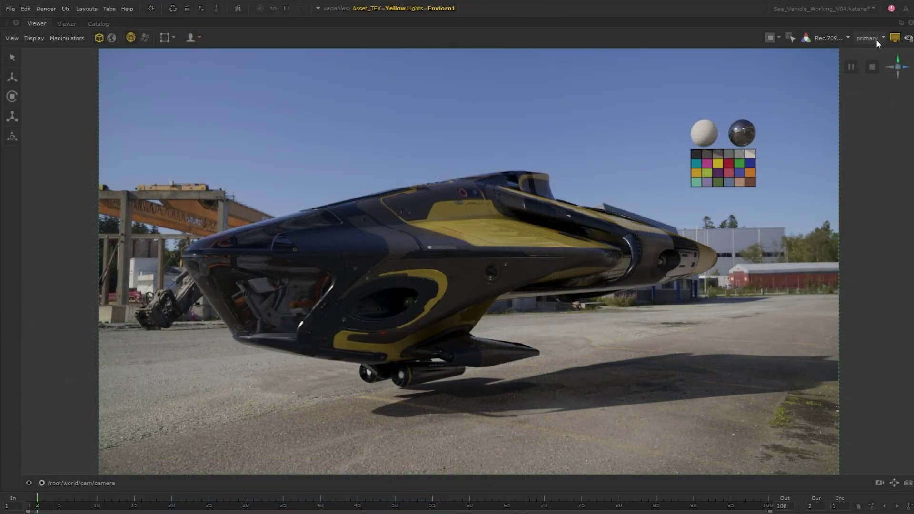
click(875, 39)
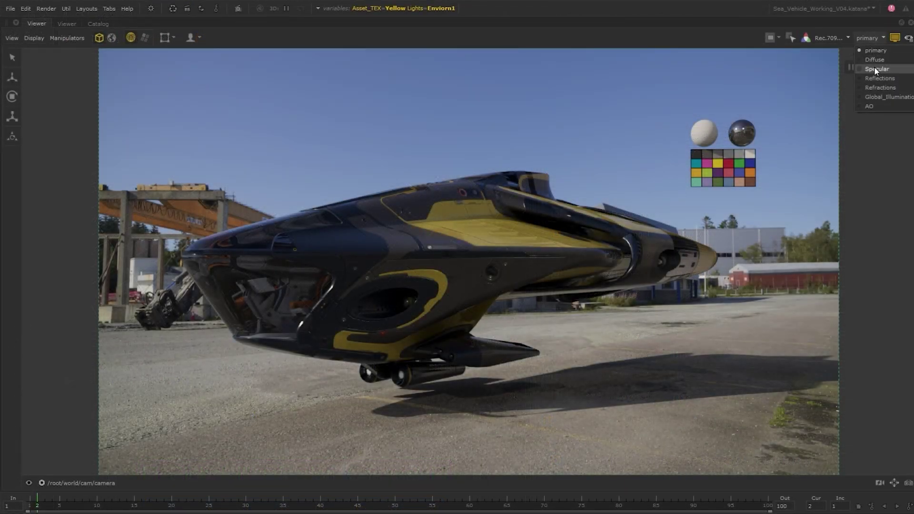
Step: Switch the Viewer's output from primary to the AO pass
click(875, 106)
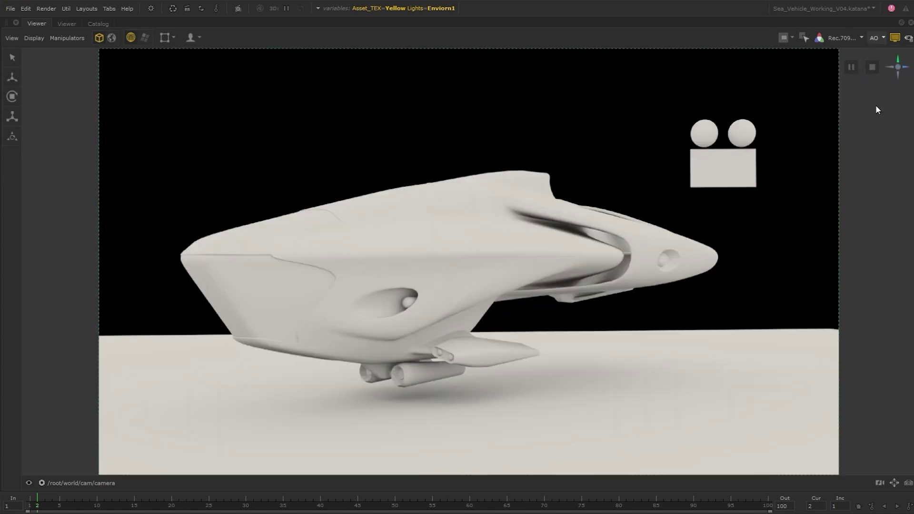